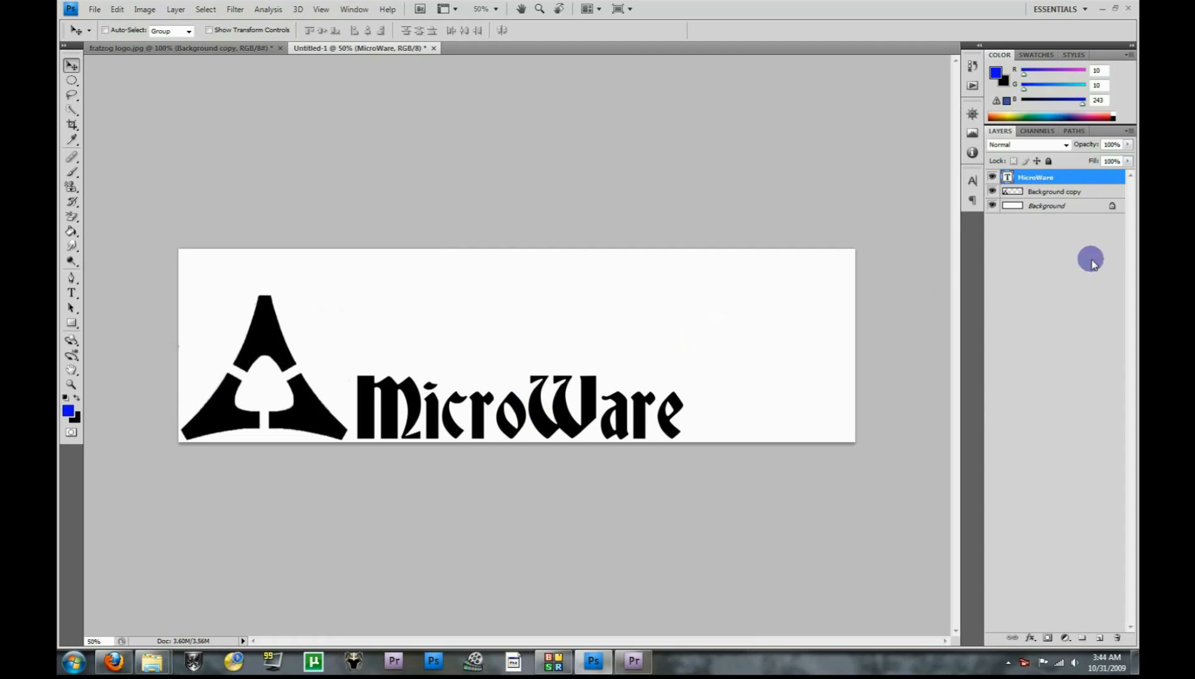
Step: Select the Background copy layer and set the foreground colour to red, RGB 220, 16, 50
left_click(973, 86)
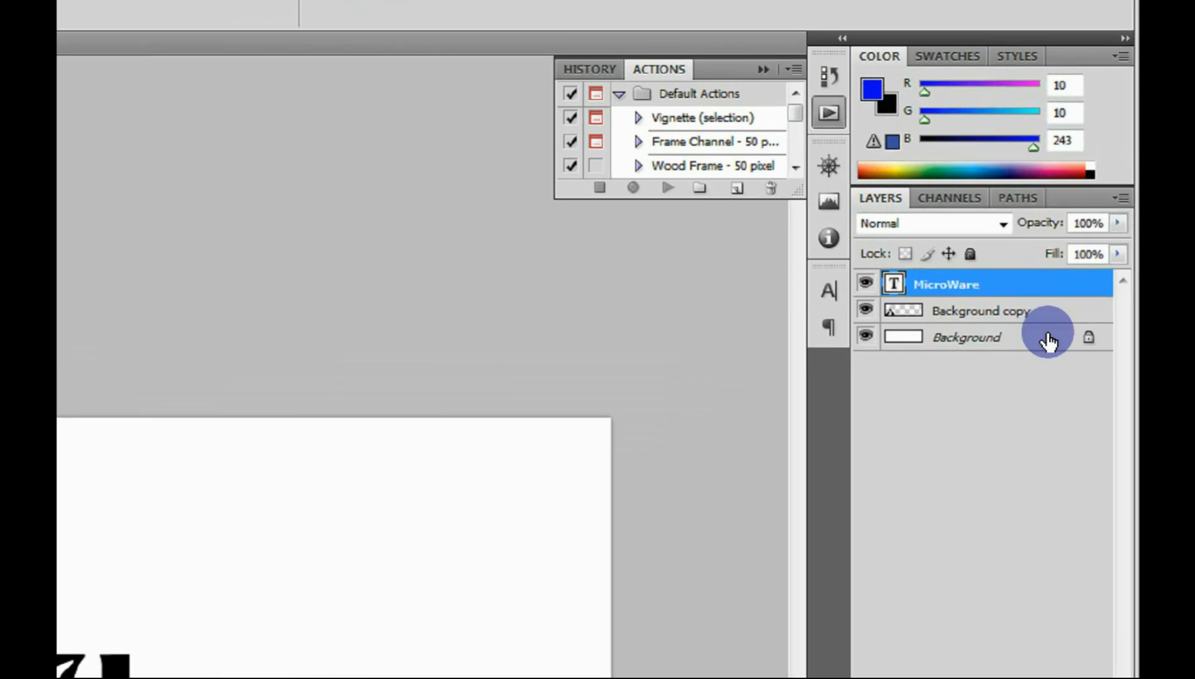
left_click(977, 313)
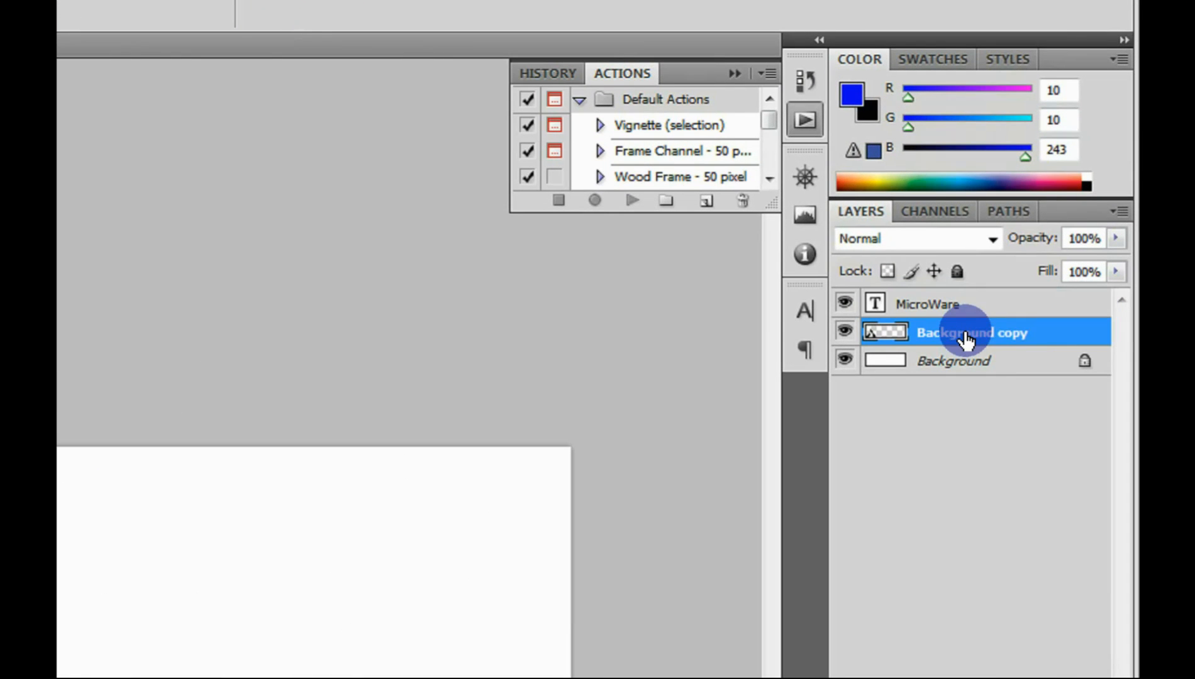
left_click(851, 95)
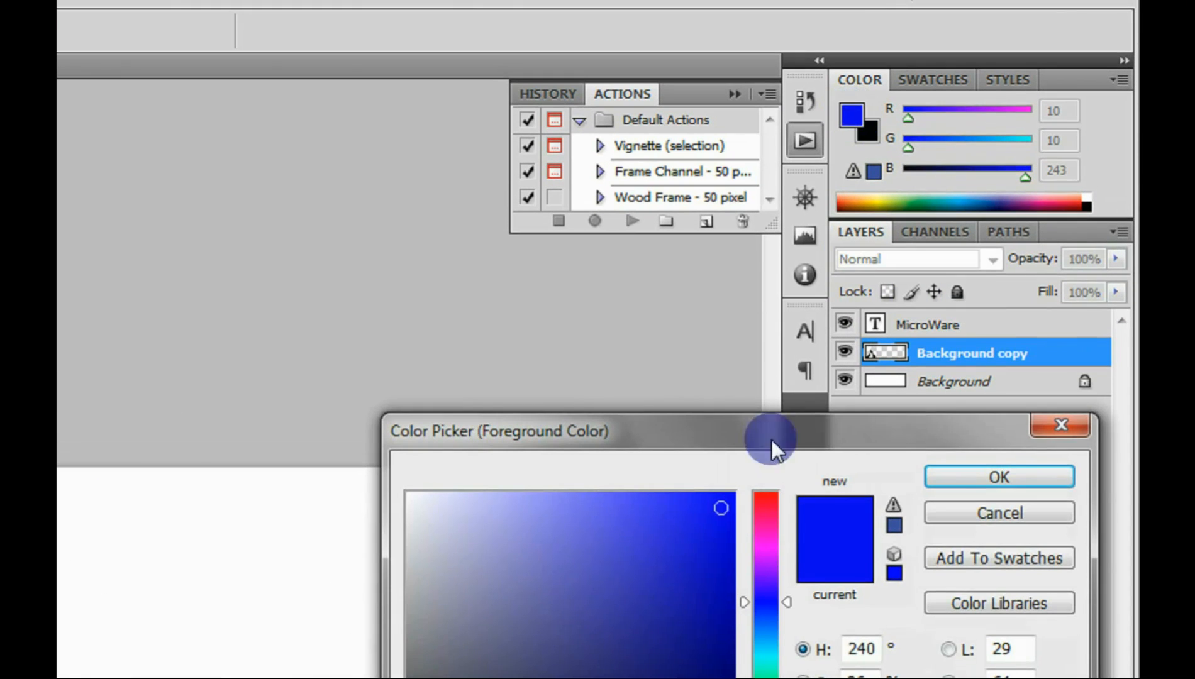
left_click(767, 501)
left_click(708, 539)
left_click(1000, 478)
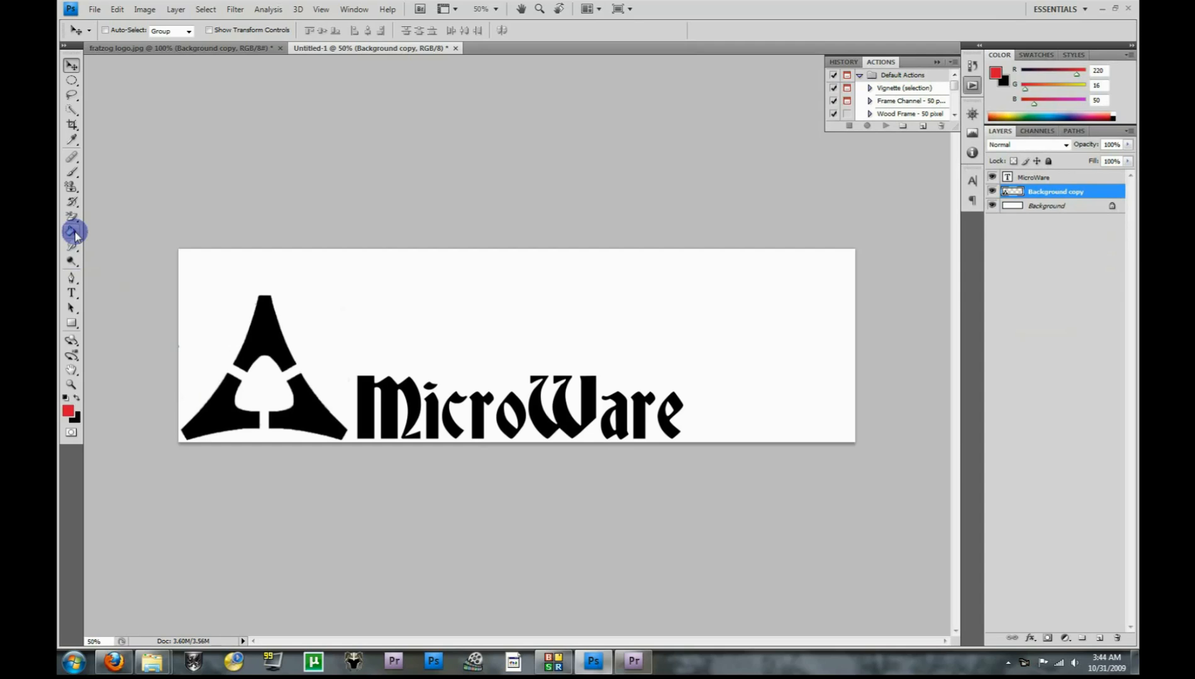
Step: Fill the three black pieces of the triangular logo with the red foreground colour using the Paint Bucket tool
left_click(74, 232)
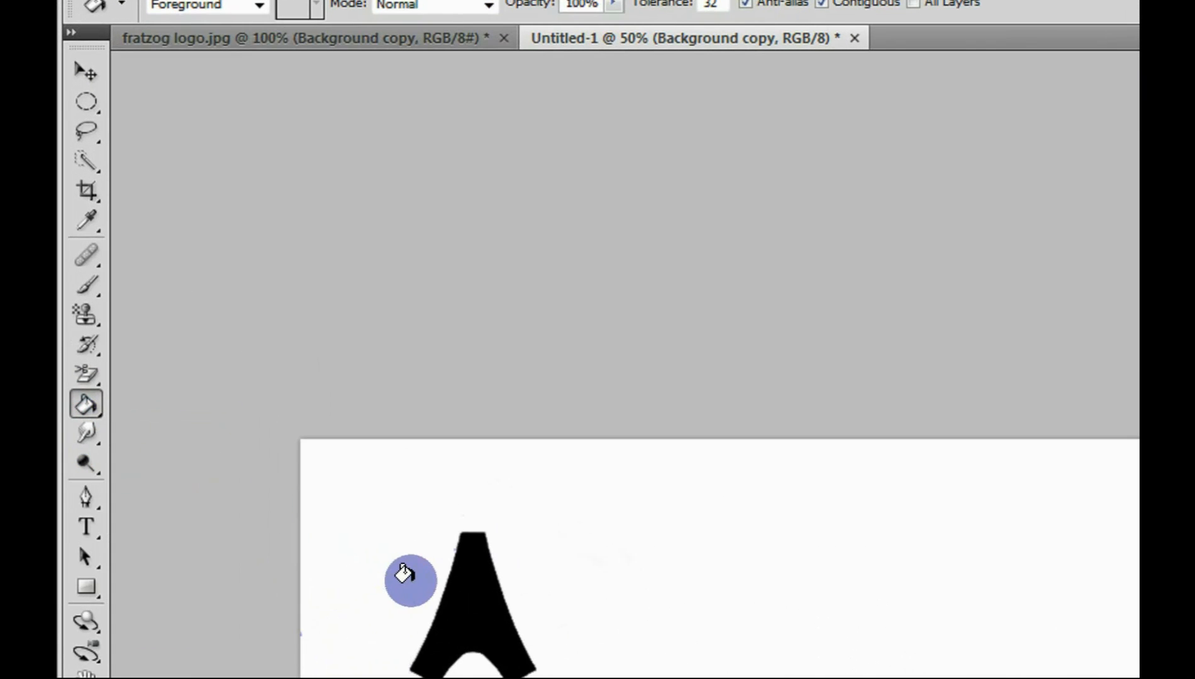
left_click(467, 569)
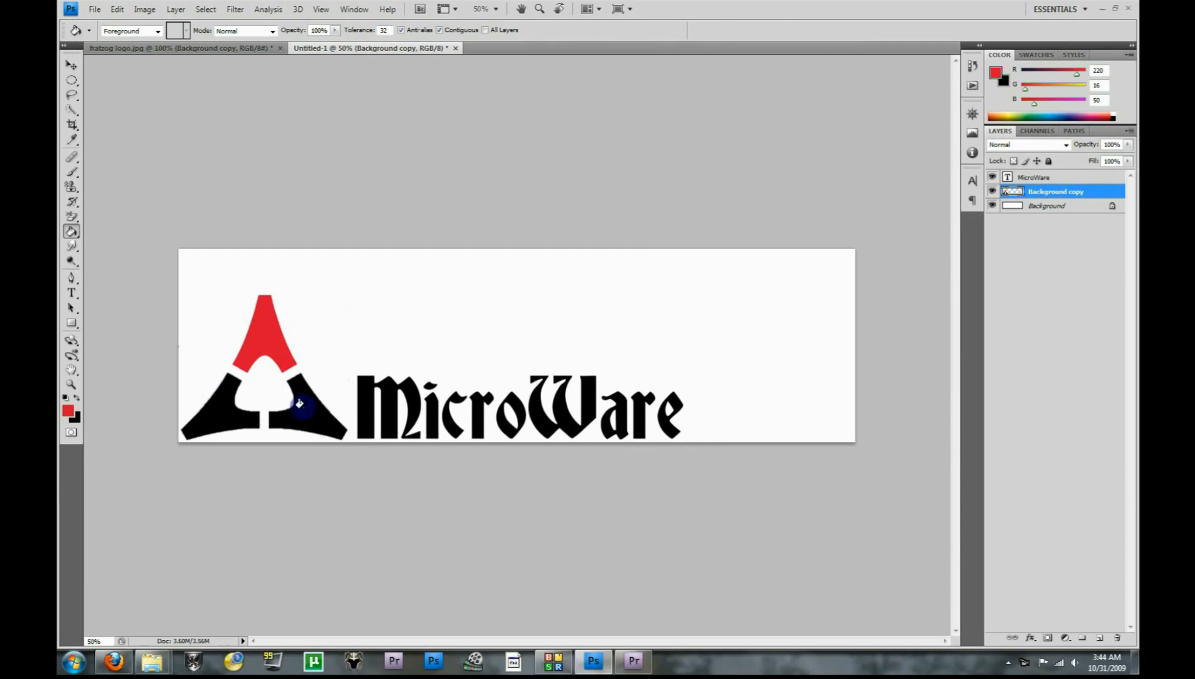
left_click(300, 403)
left_click(229, 419)
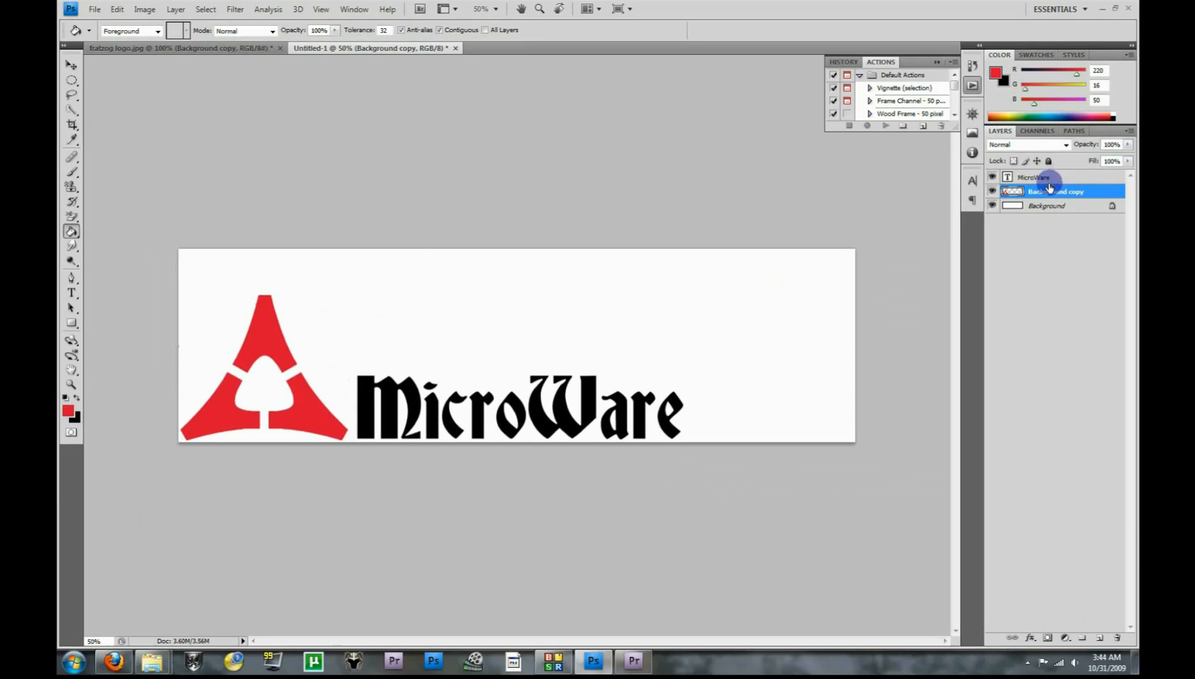
Step: Try several blue shades as the MicroWare layer's text colour and settle on near-black 010101
left_click(1122, 183)
left_click(1116, 168)
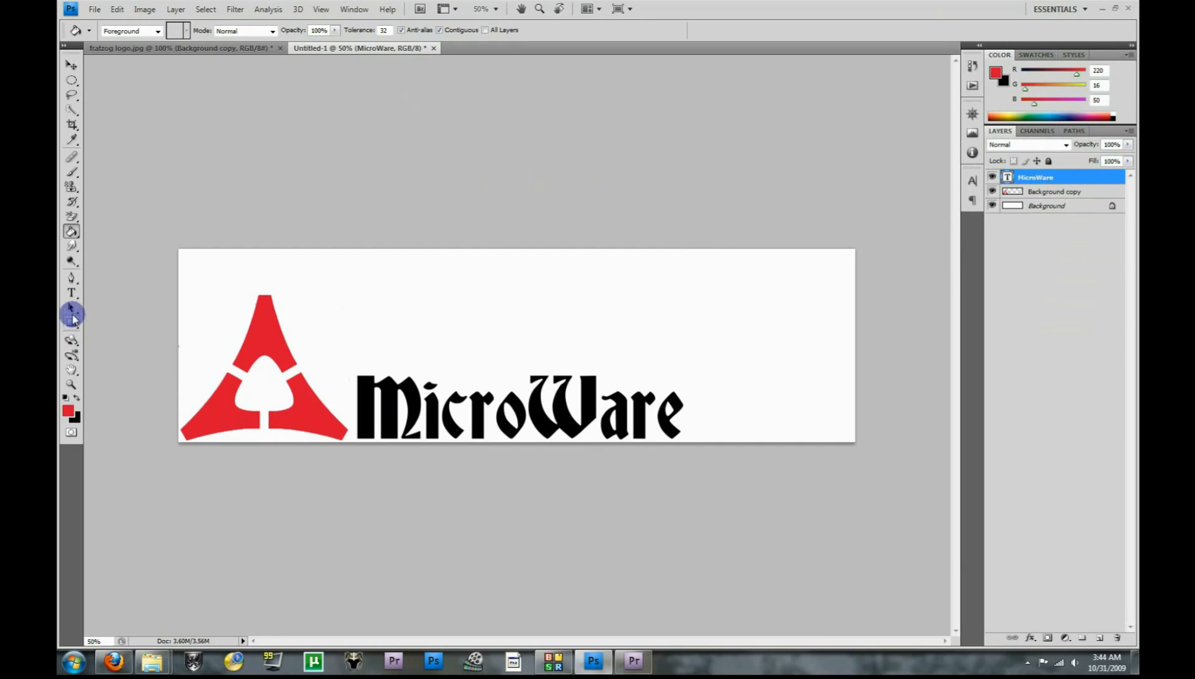
left_click(71, 294)
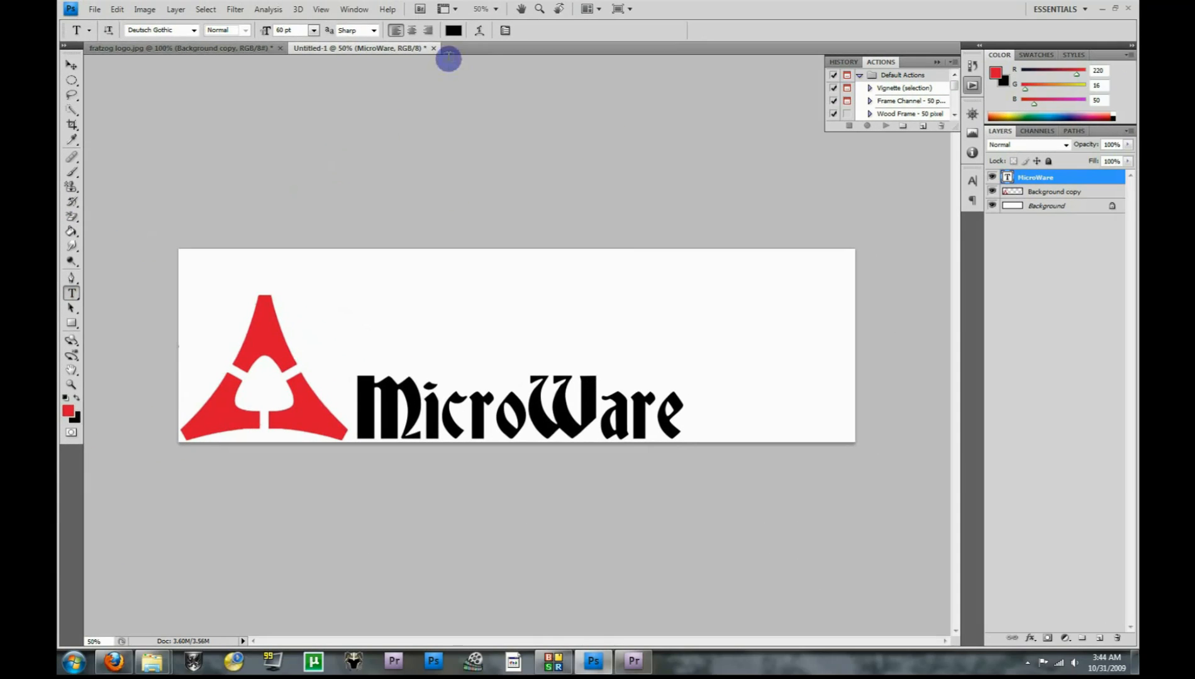
left_click(454, 30)
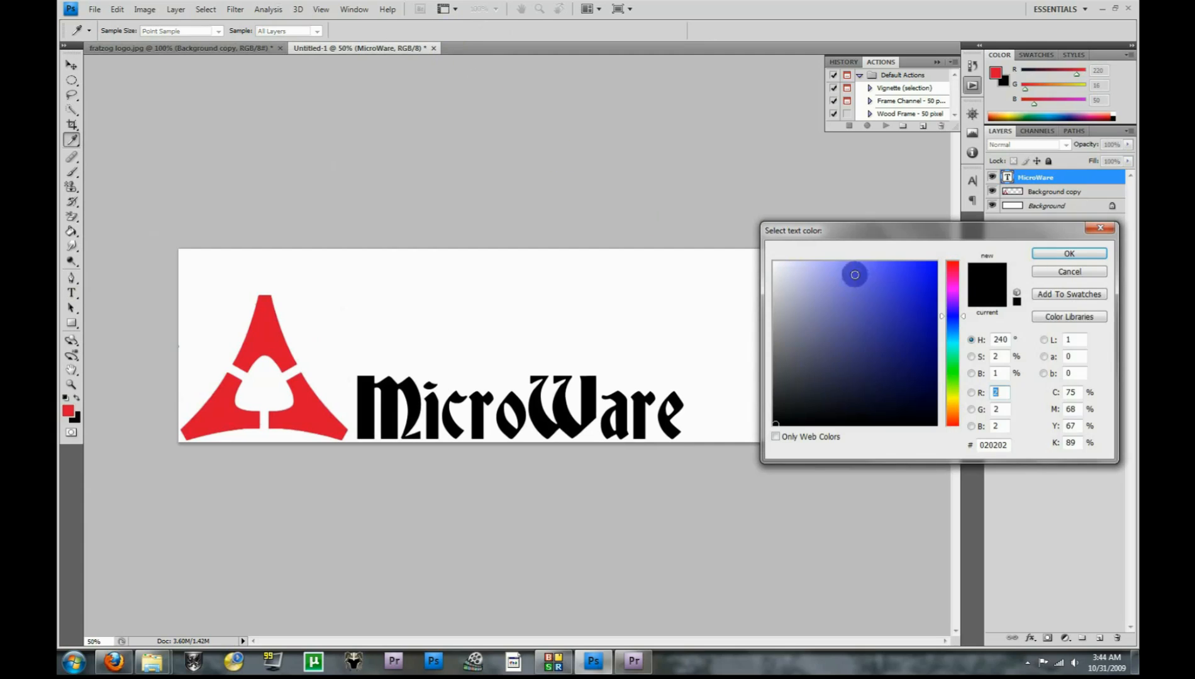
left_click(903, 283)
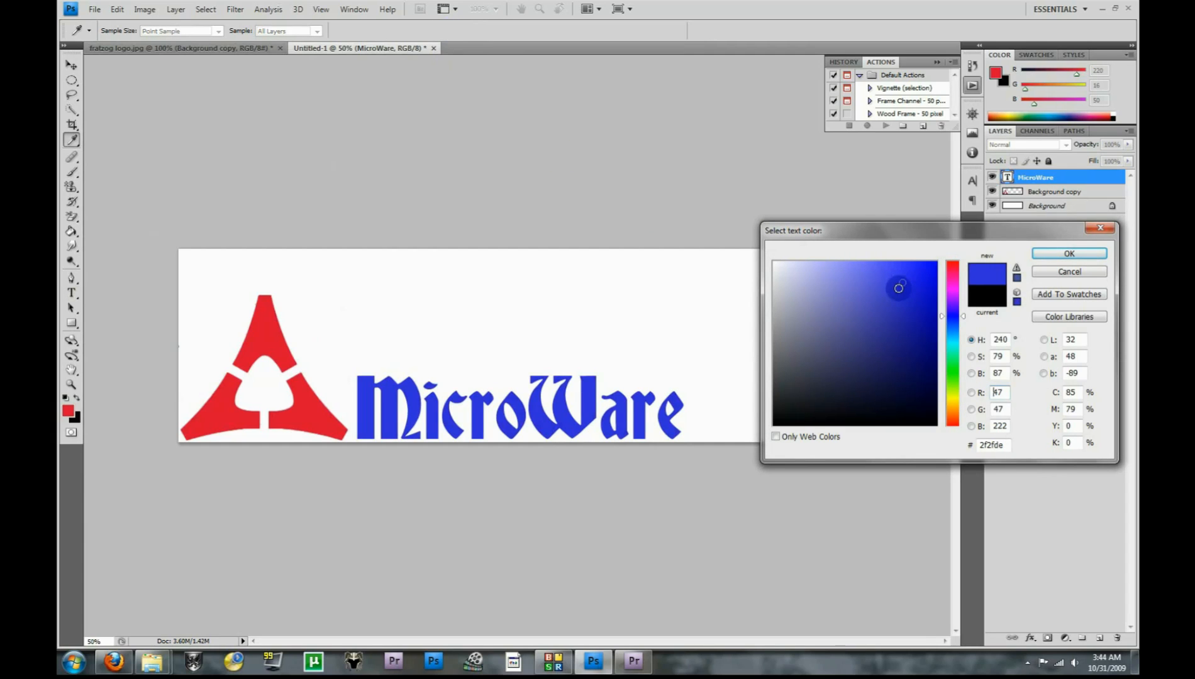
left_click(839, 311)
left_click(873, 351)
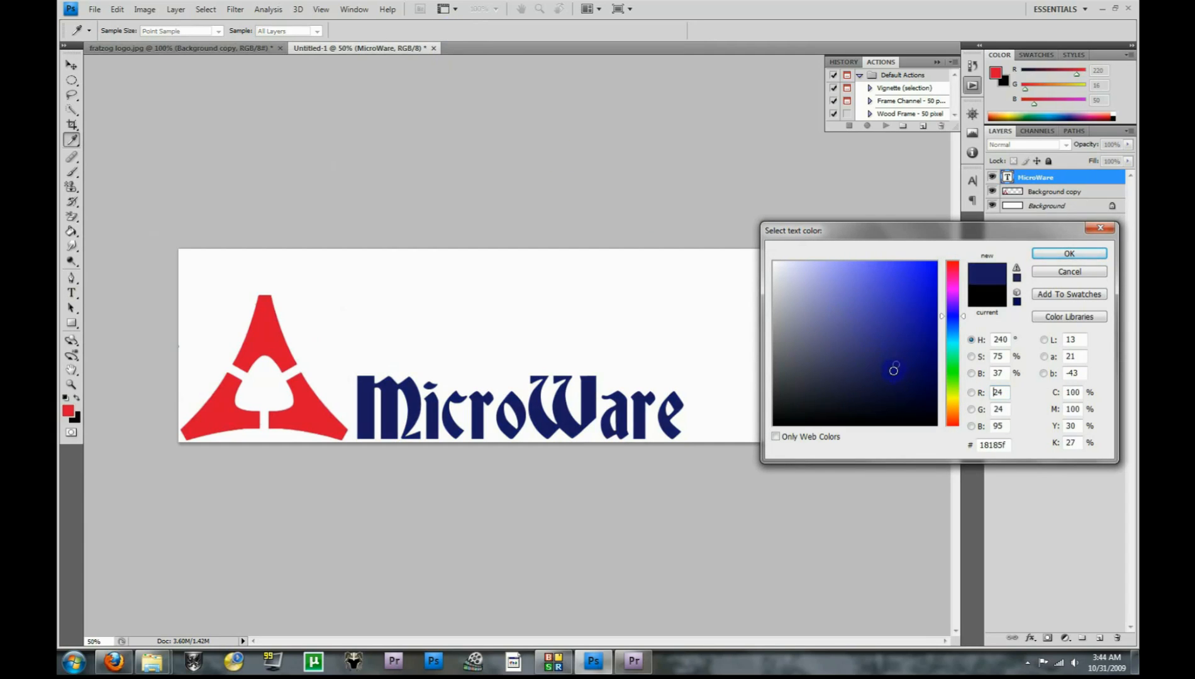
left_click(877, 320)
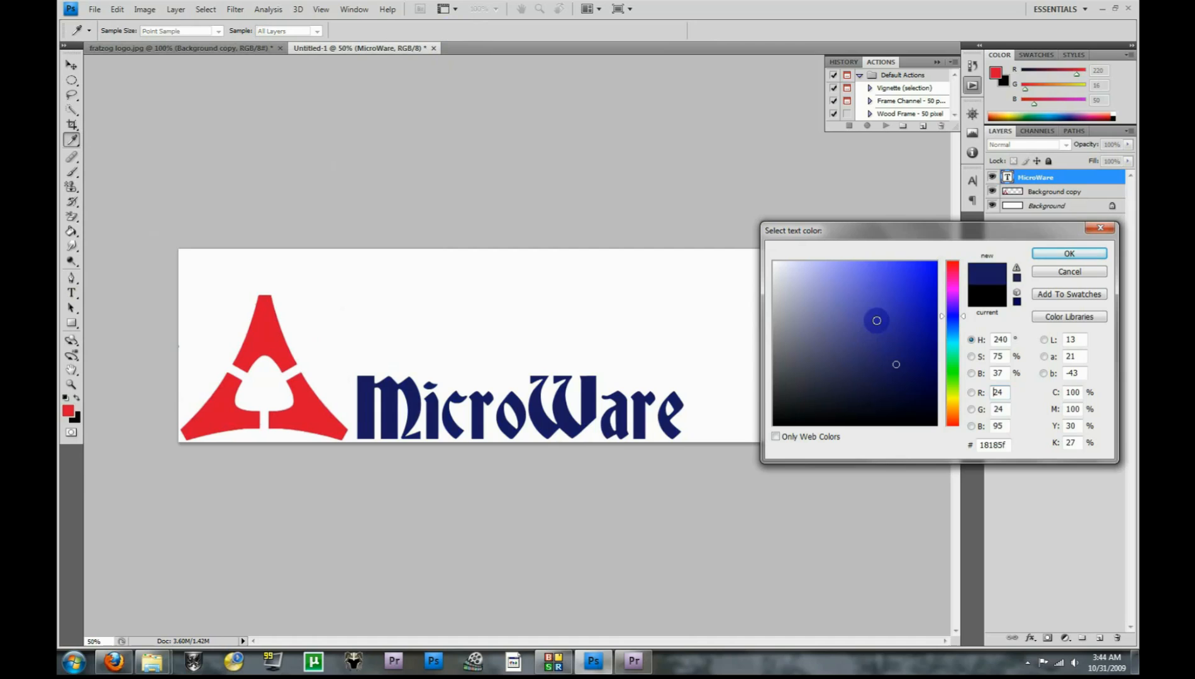
left_click(775, 424)
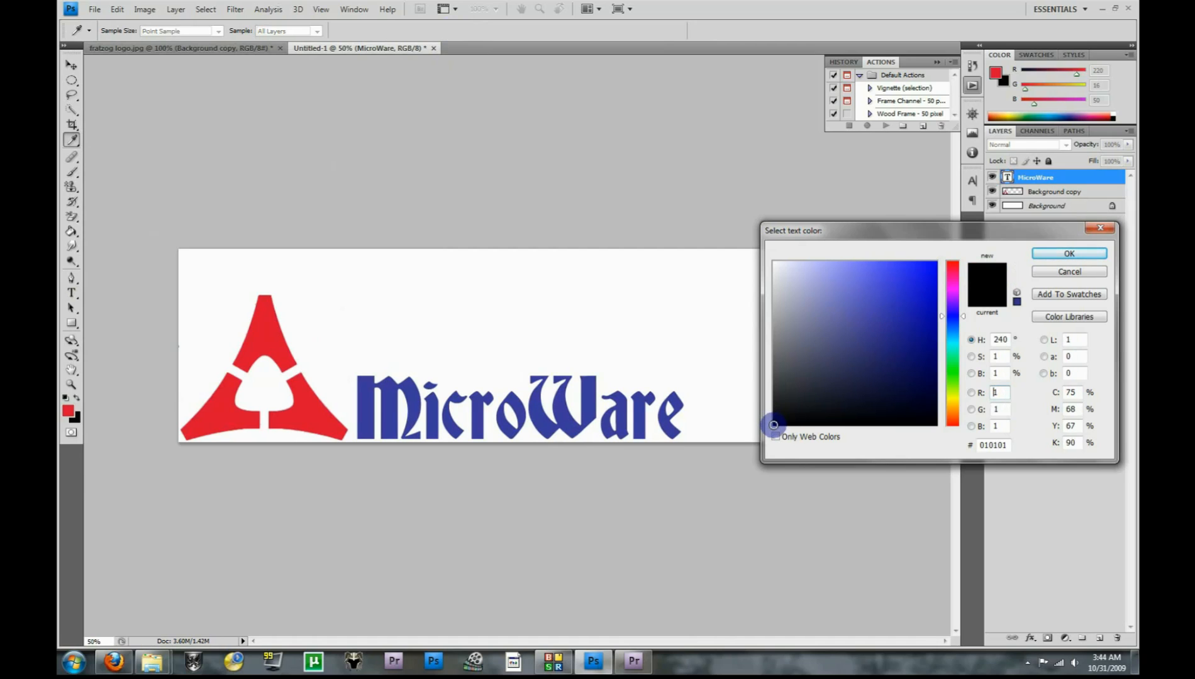
left_click(1051, 254)
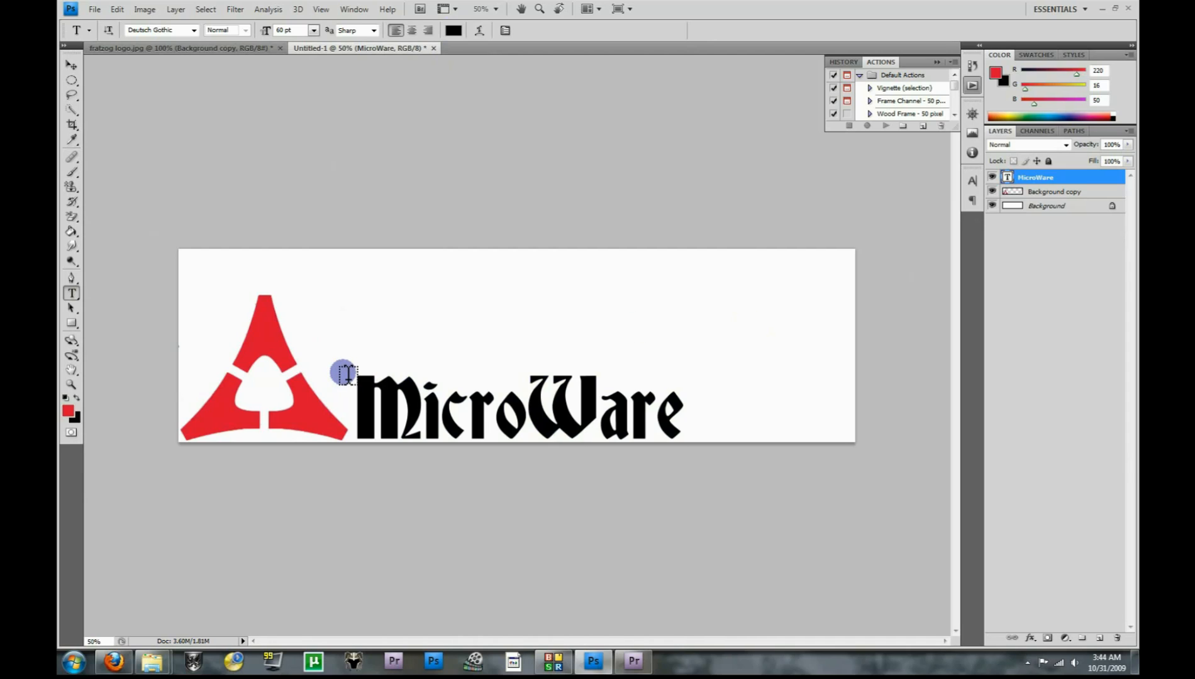
Step: Undo the MicroWare text colour change and the red fills on the three logo pieces
key("ctrl+alt+z")
key("ctrl+alt+z")
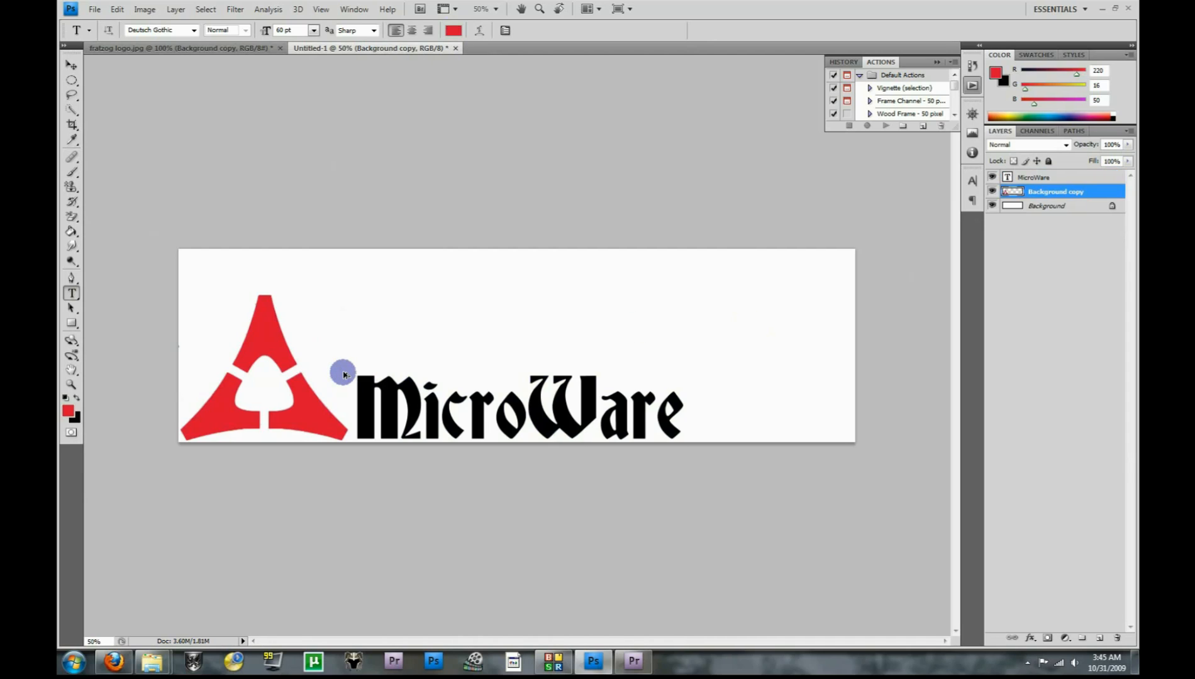
key("ctrl+alt+z")
key("ctrl+alt+z")
key("ctrl+alt+z")
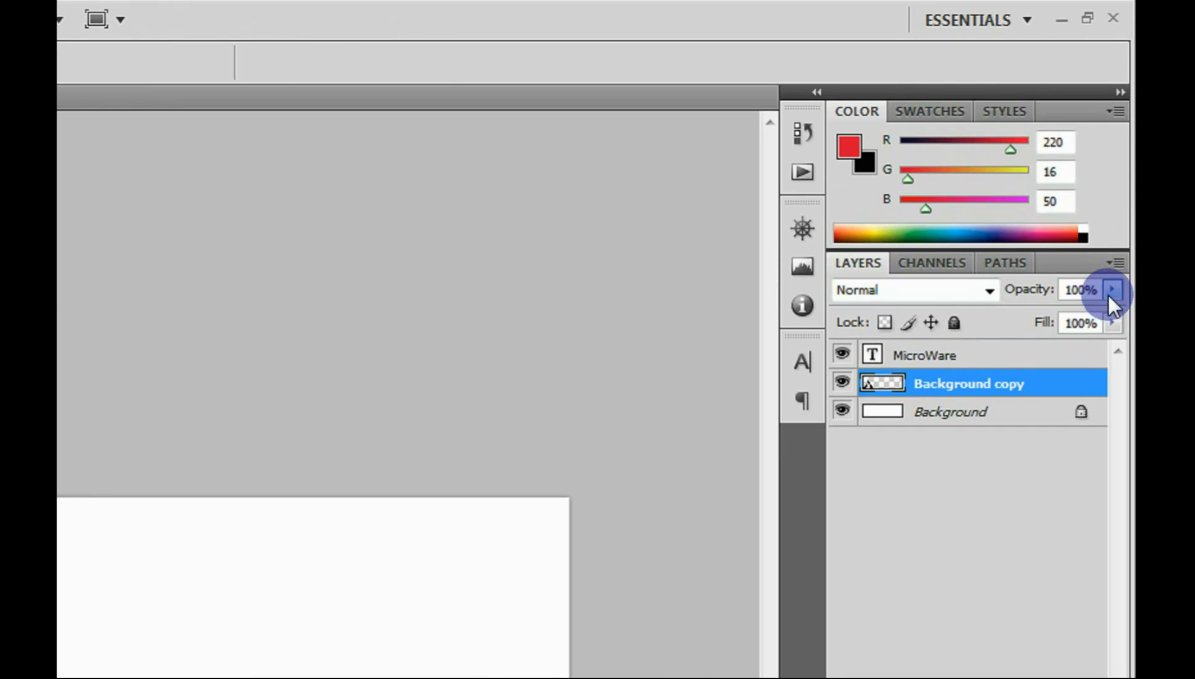
Step: Set the opacity of both the Background copy layer and the MicroWare text layer to 50%
left_click(1112, 291)
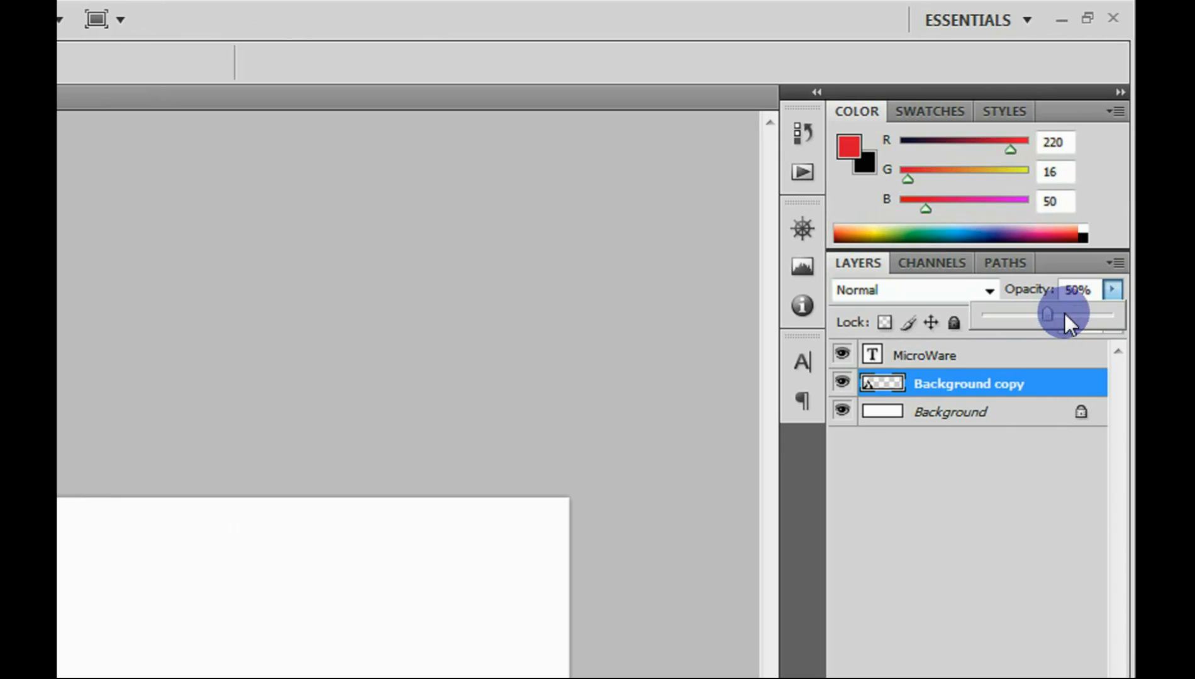
left_click(1076, 290)
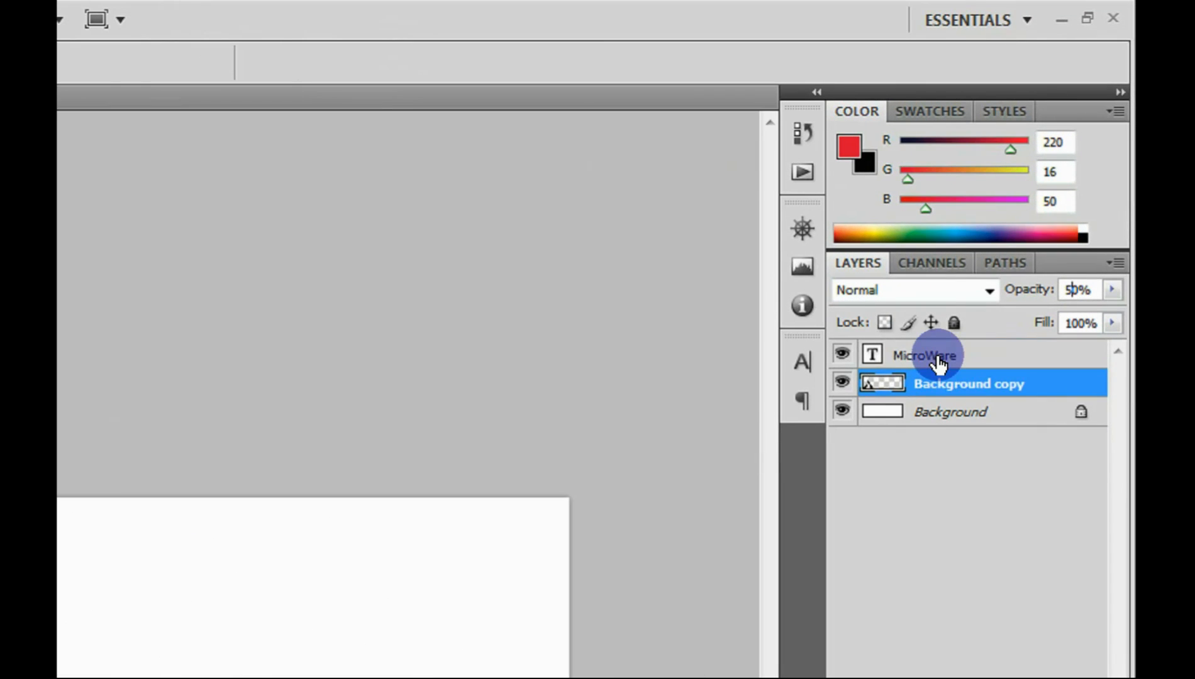
left_click(938, 363)
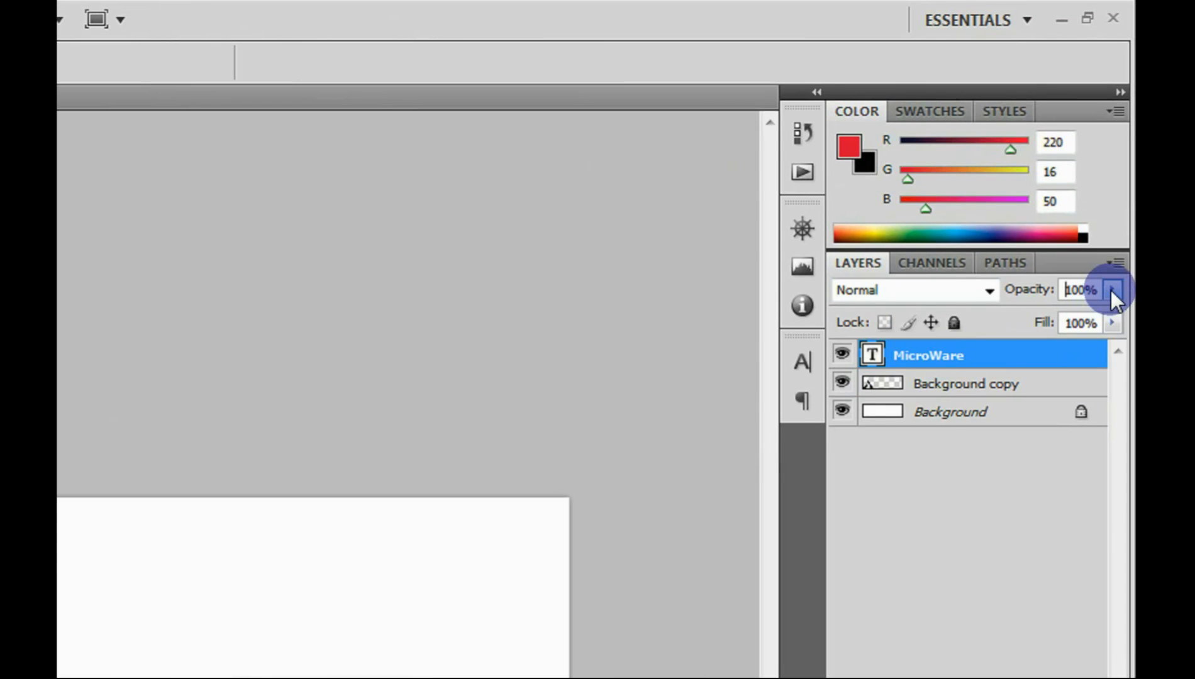
left_click_drag(1098, 291, 1051, 292)
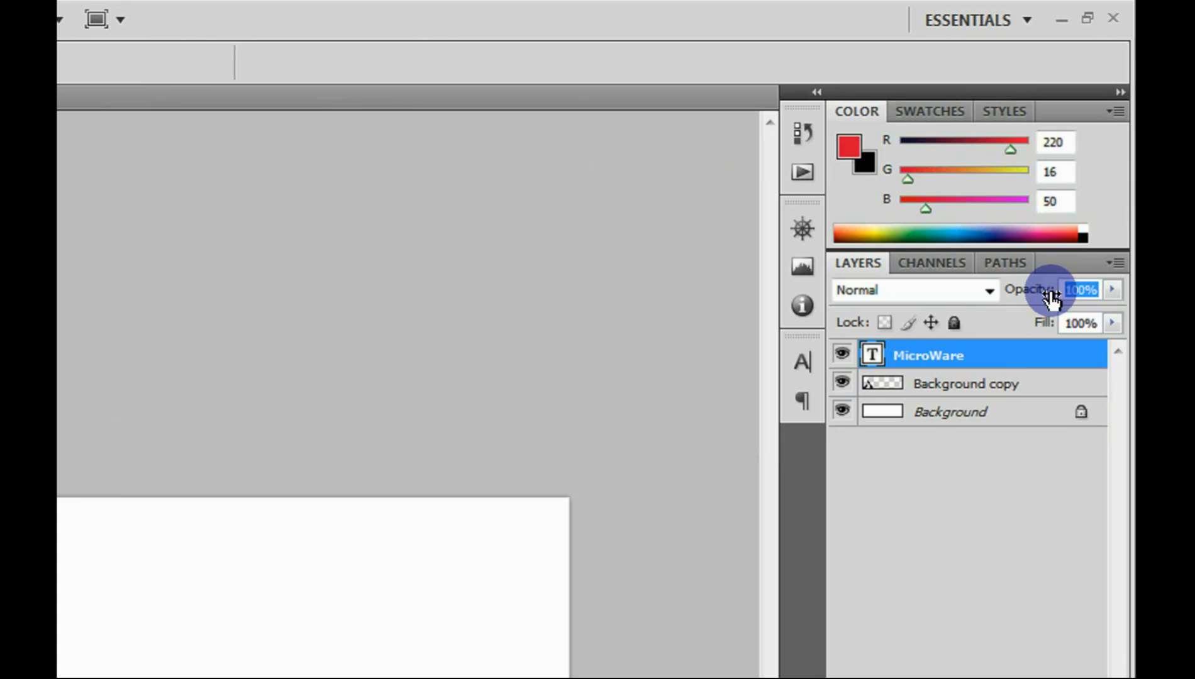
type("50")
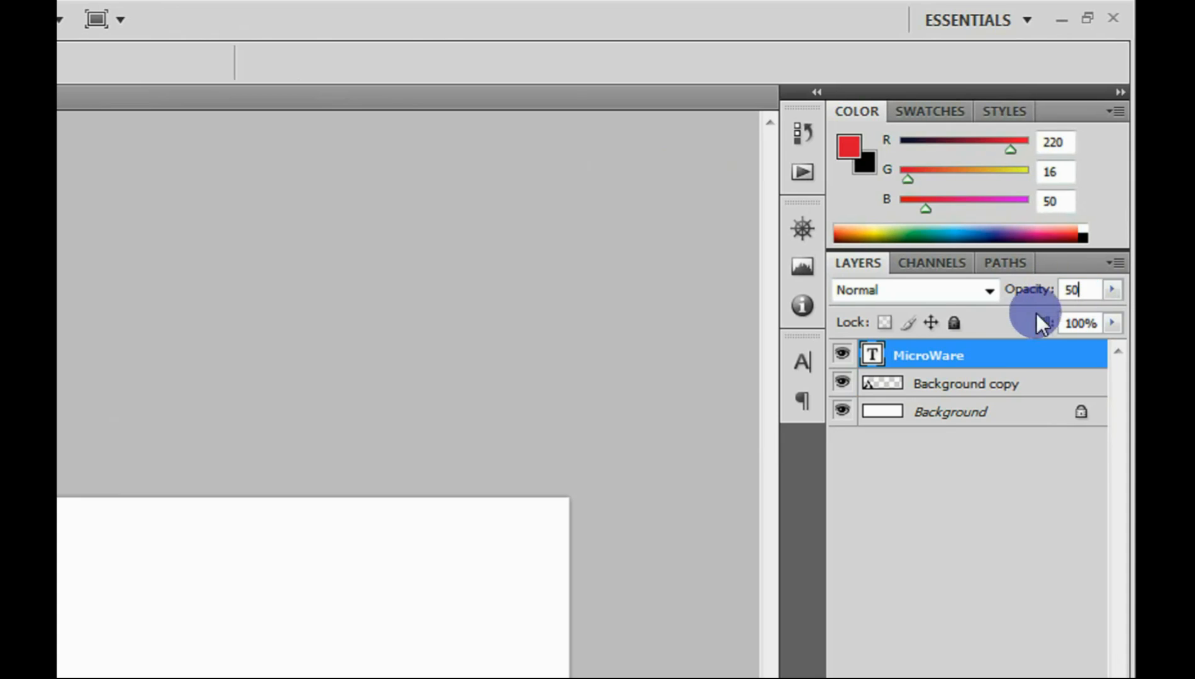
left_click(976, 533)
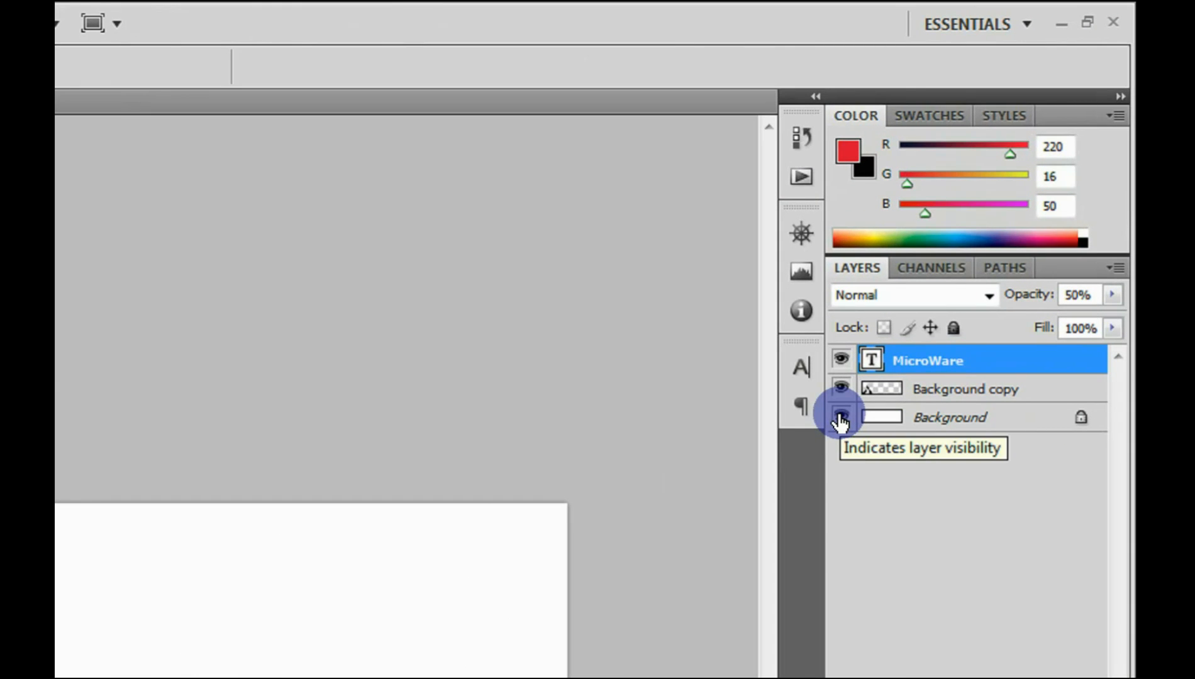
Step: Hide the white Background layer and select the MicroWare and Background copy layers together
left_click(842, 420)
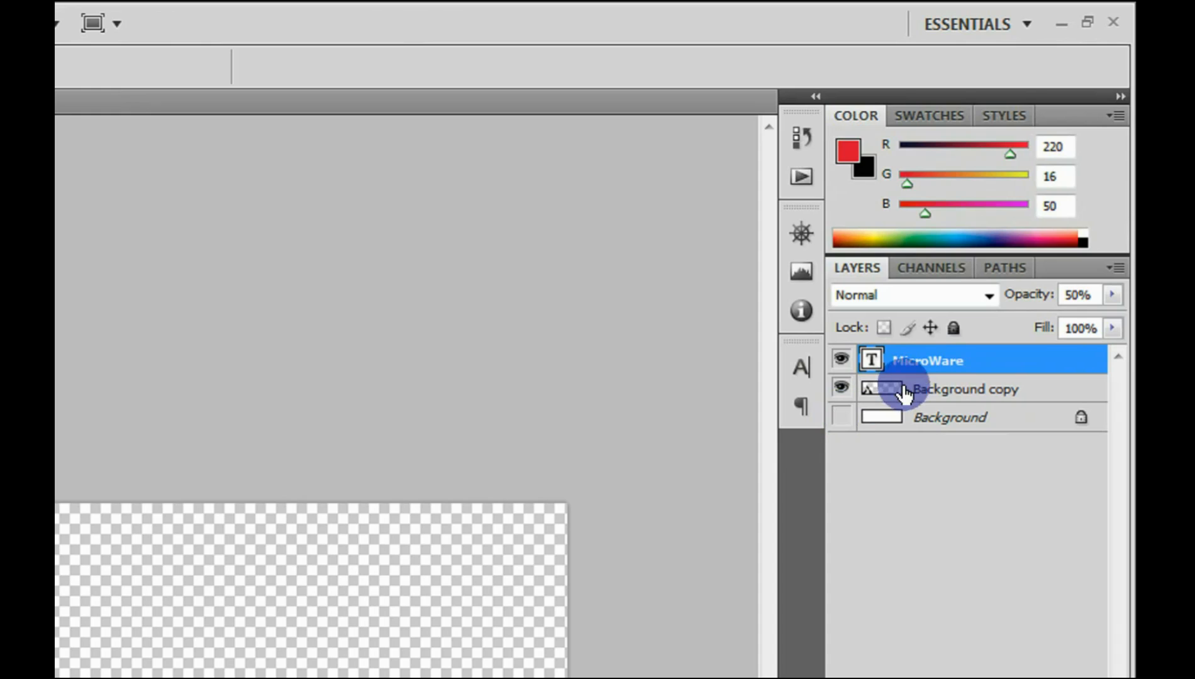
left_click(951, 395, "shift")
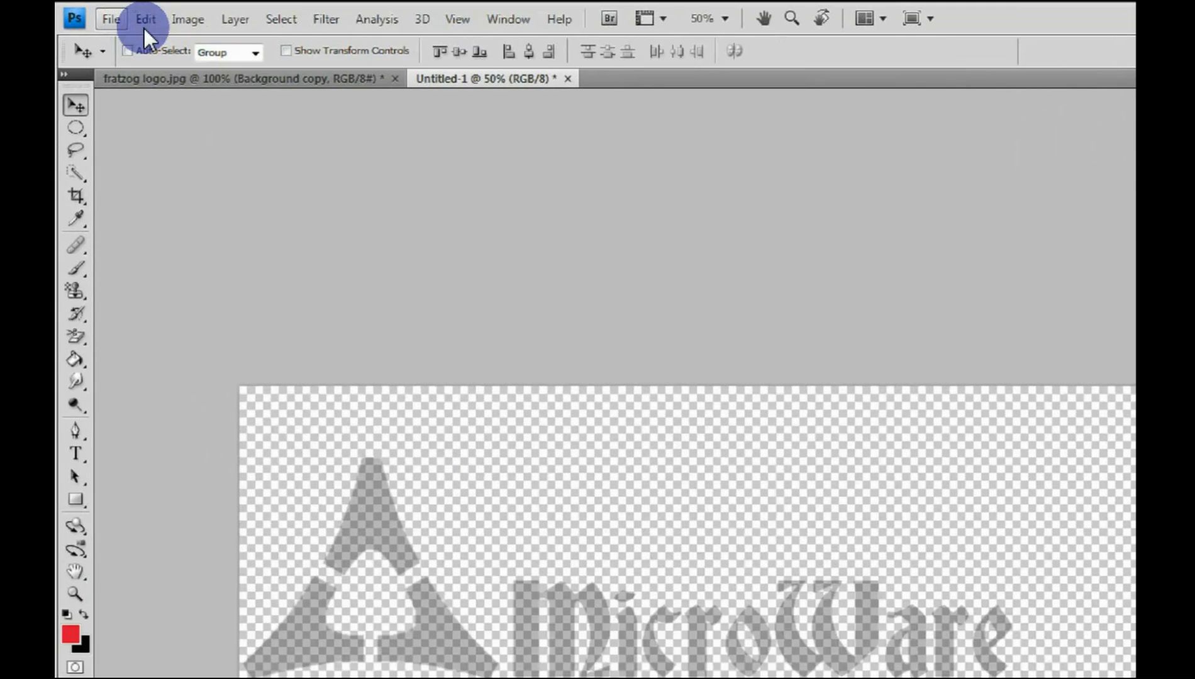
Step: Save a copy of the document as watermark.png in the Watermark folder, in PNG format with no interlacing
left_click(93, 13)
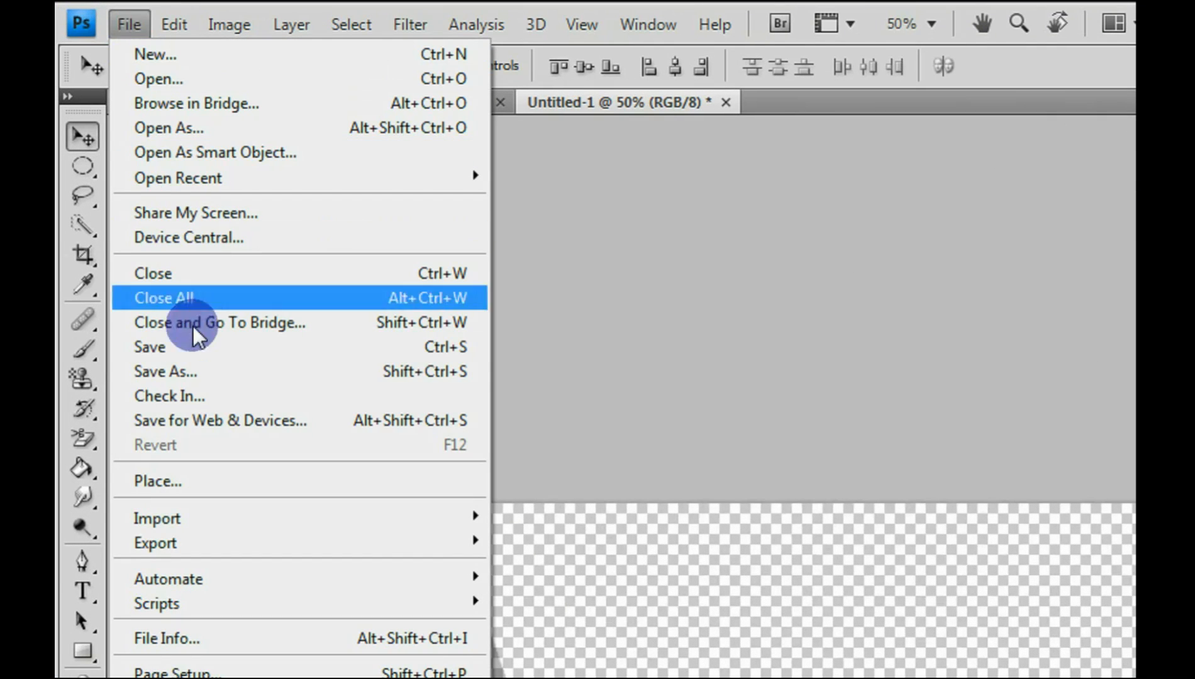
left_click(196, 371)
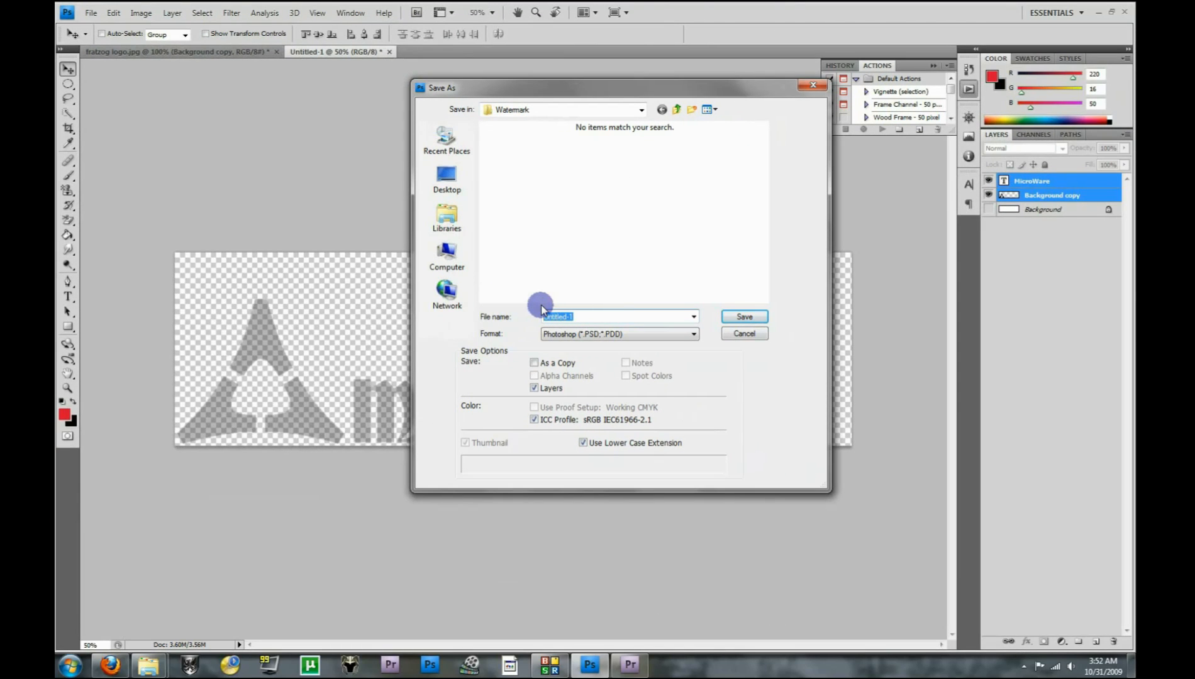
type("watermark")
left_click(694, 339)
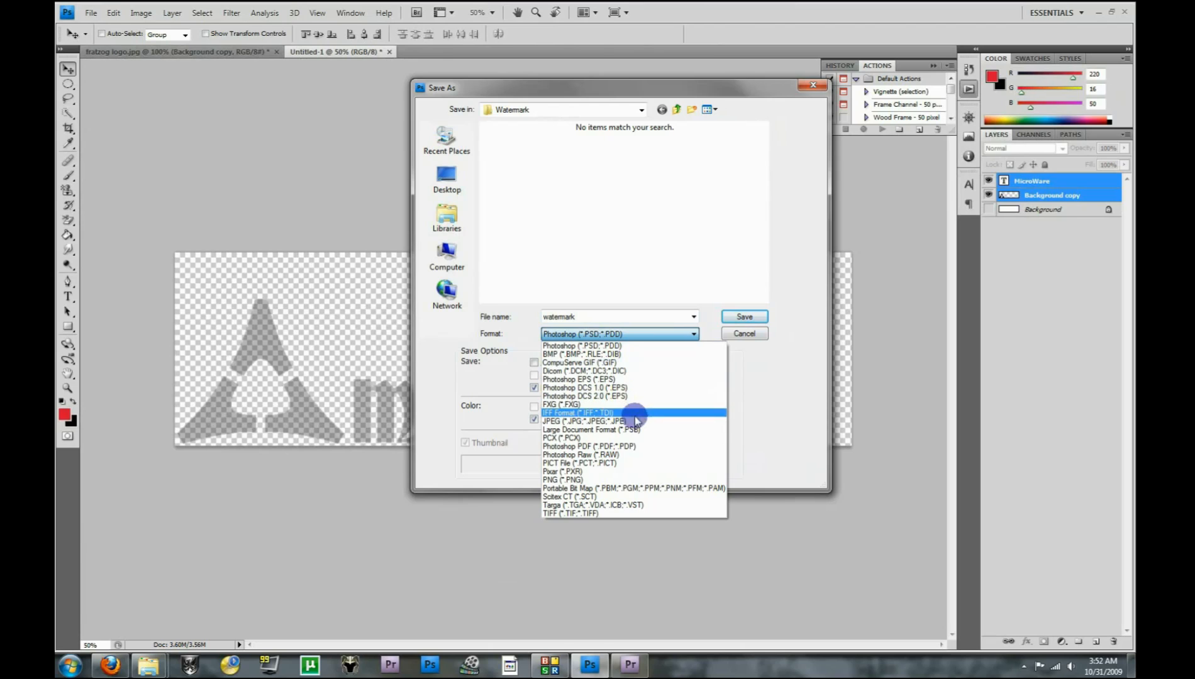
left_click(617, 365)
left_click(690, 333)
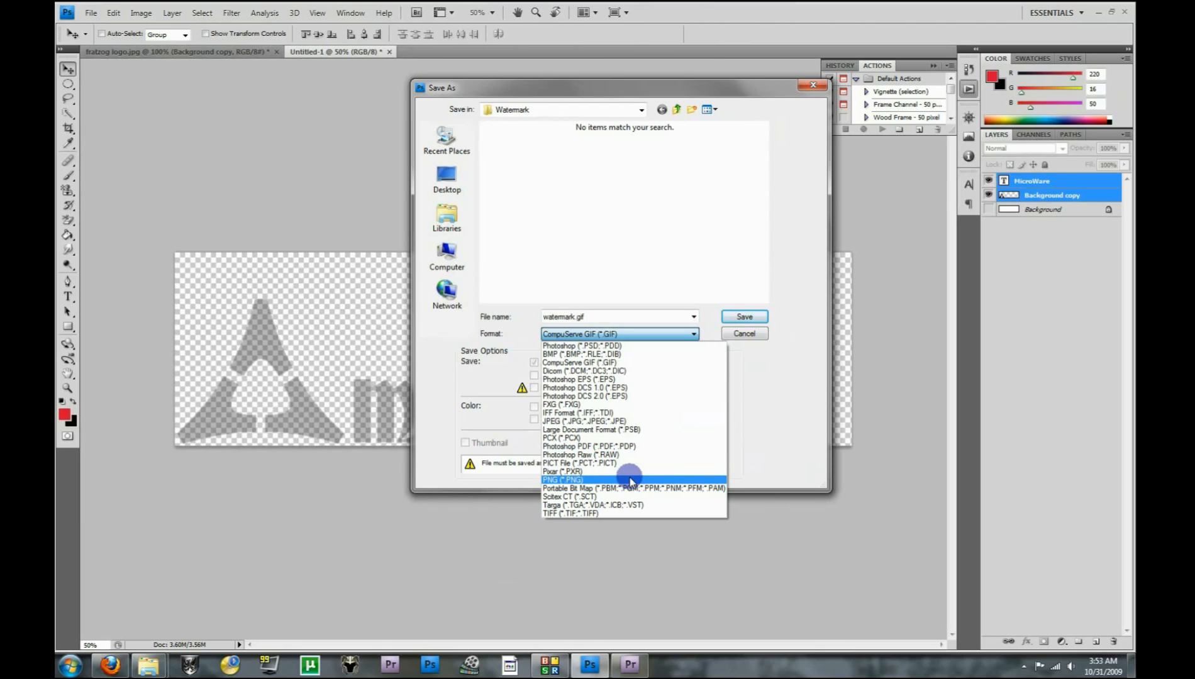
left_click(631, 482)
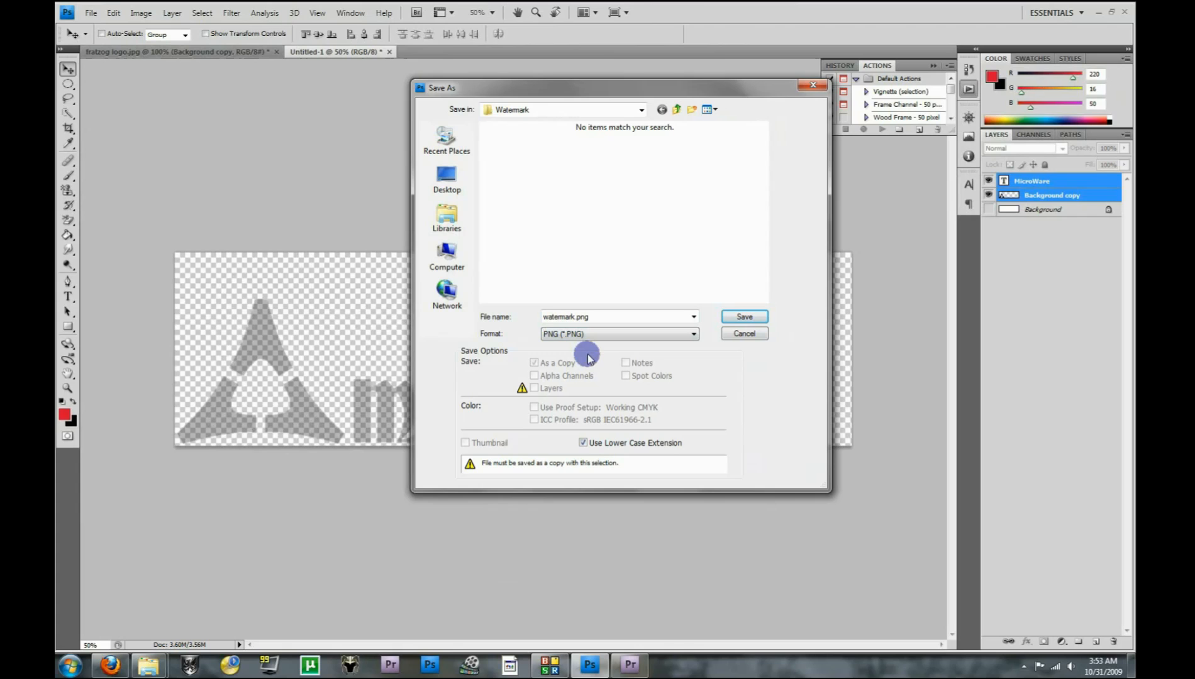
left_click(736, 319)
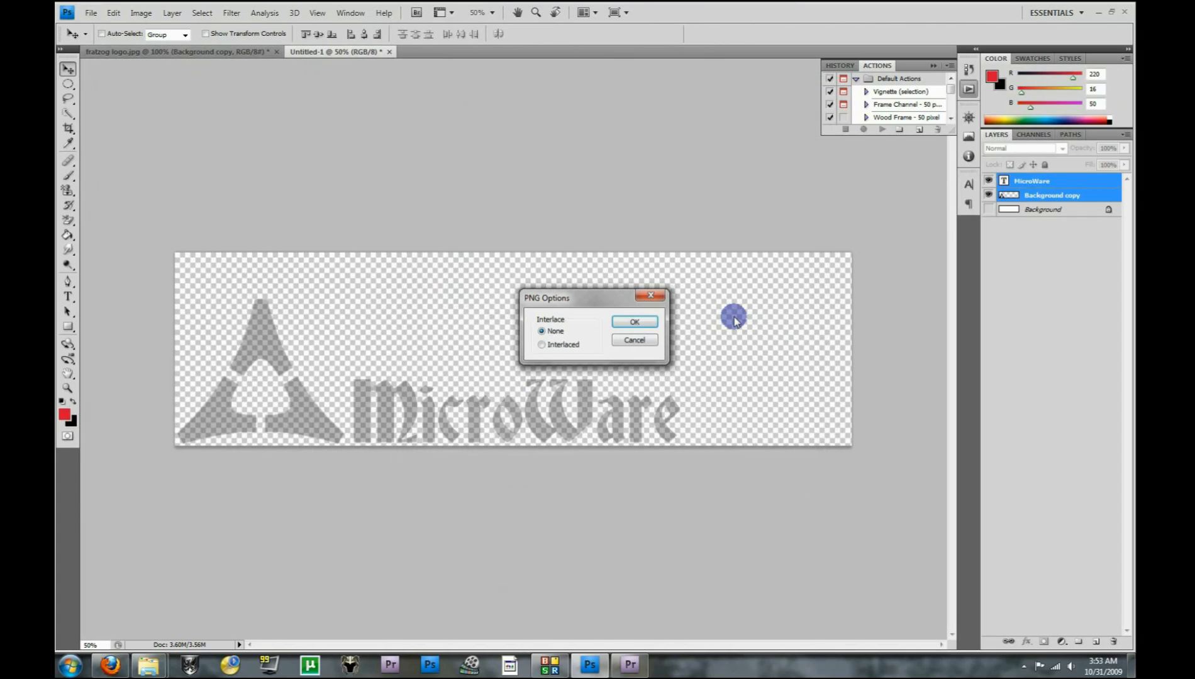
left_click(639, 319)
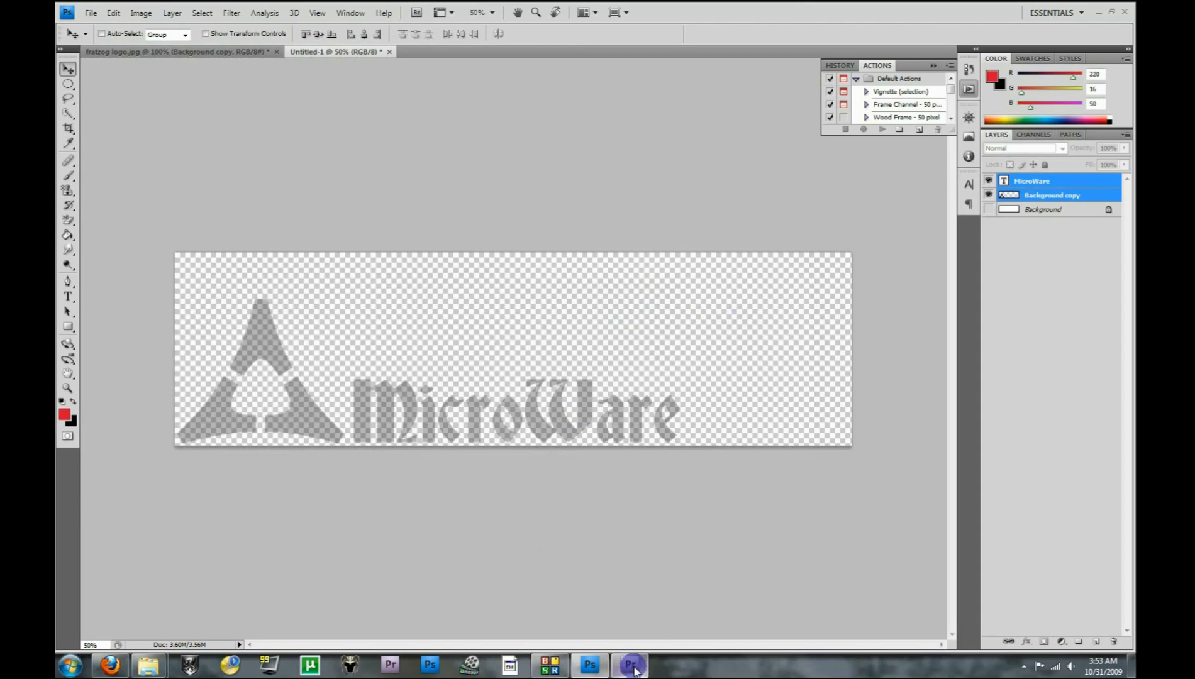
Step: Switch to the Test project in Premiere Pro, opening and dismissing the media import dialog
left_click(632, 666)
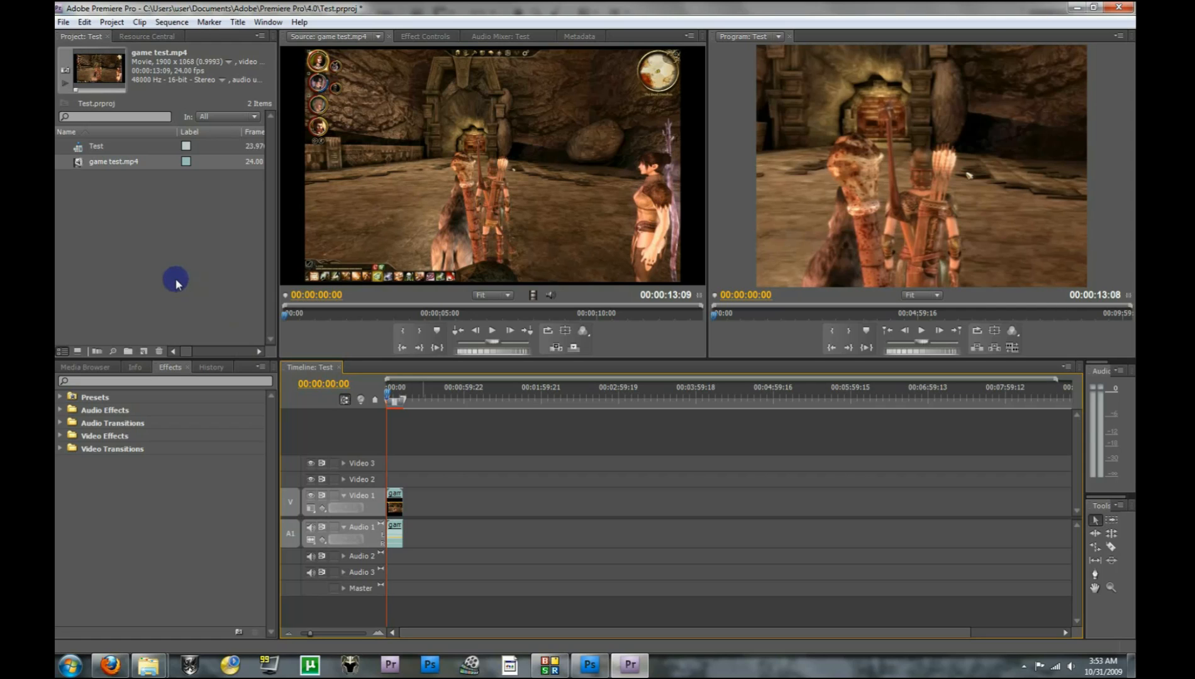
double_click(154, 265)
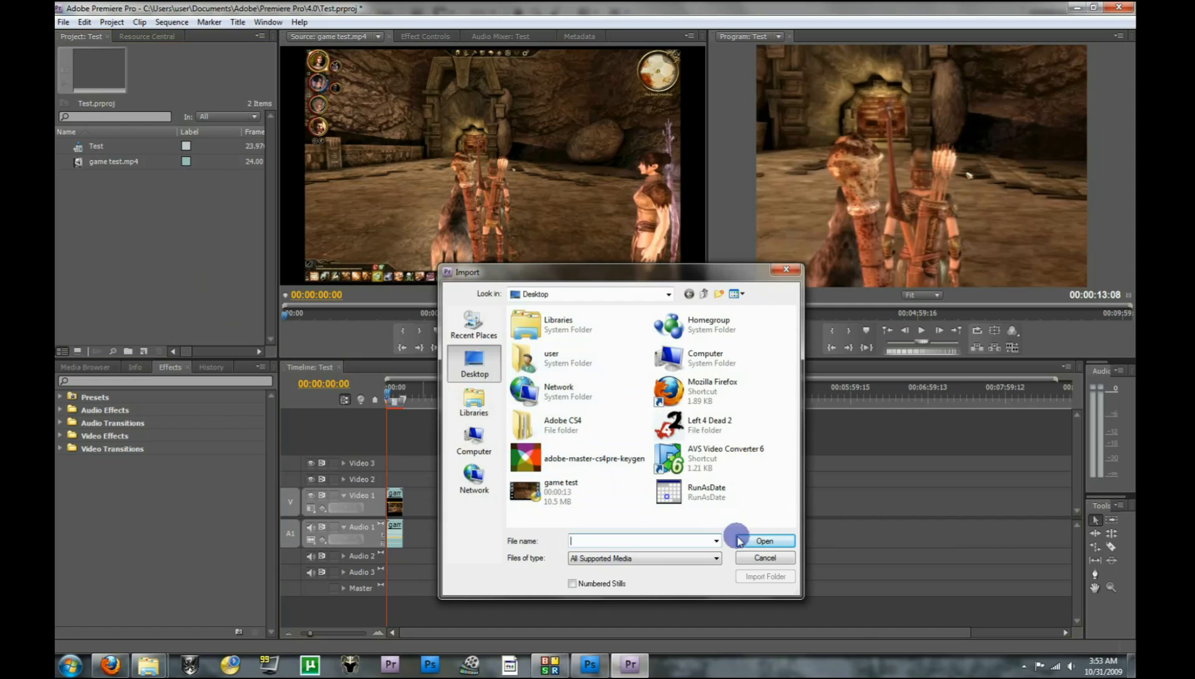
left_click(755, 555)
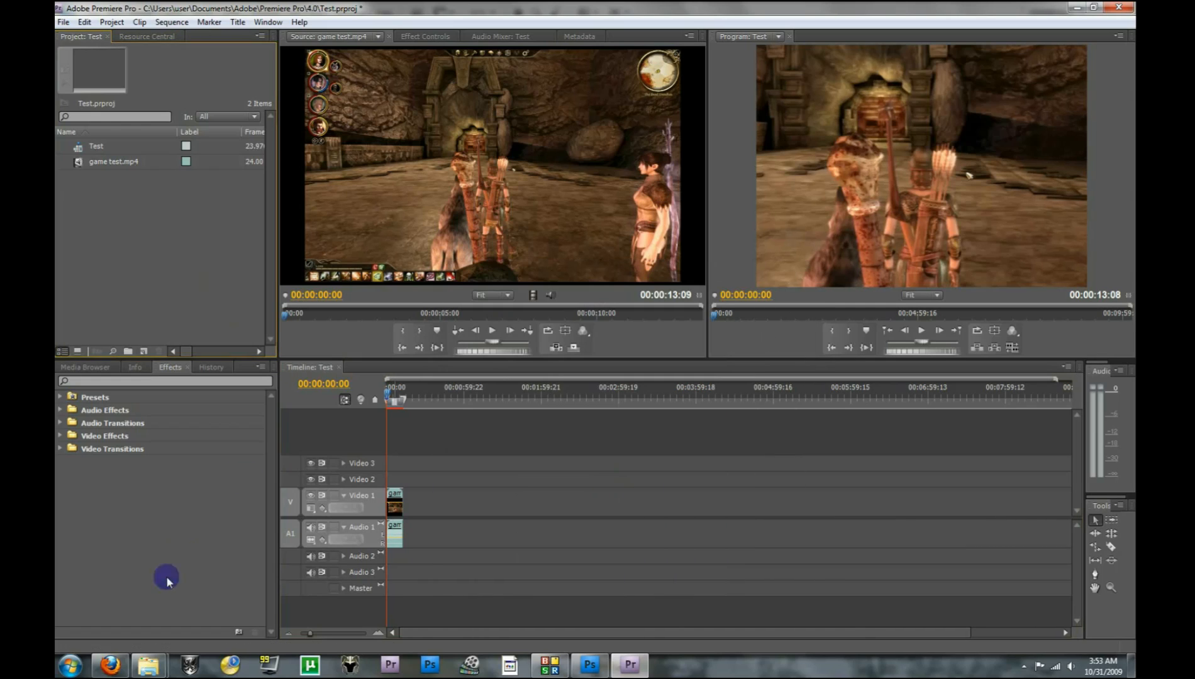
Step: Import watermark.png from the Watermark folder in the Pictures library into the Test project and put the folder window away
left_click(149, 664)
left_click(148, 615)
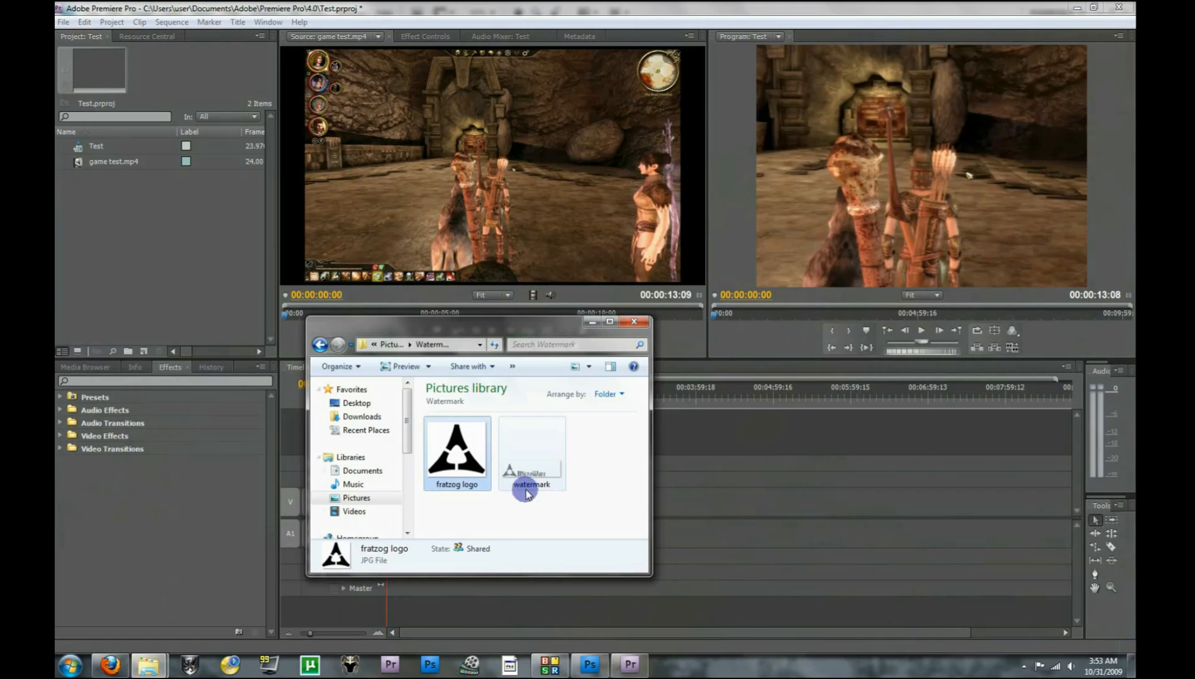
left_click(538, 477)
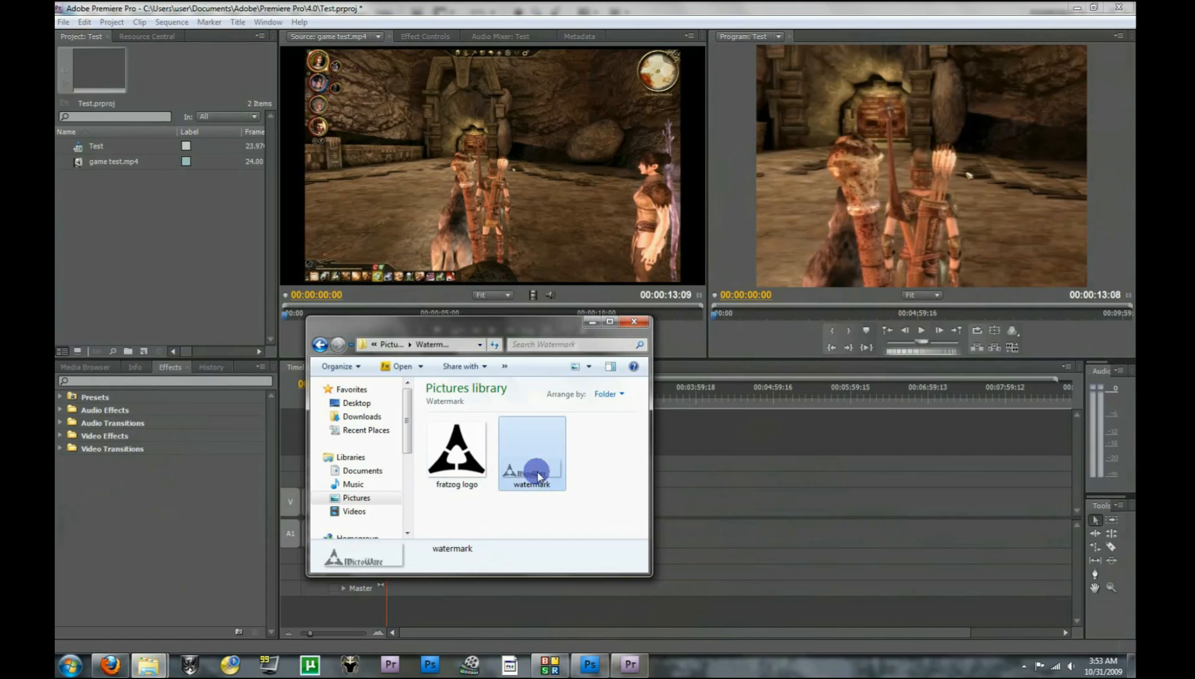
left_click_drag(538, 478, 160, 290)
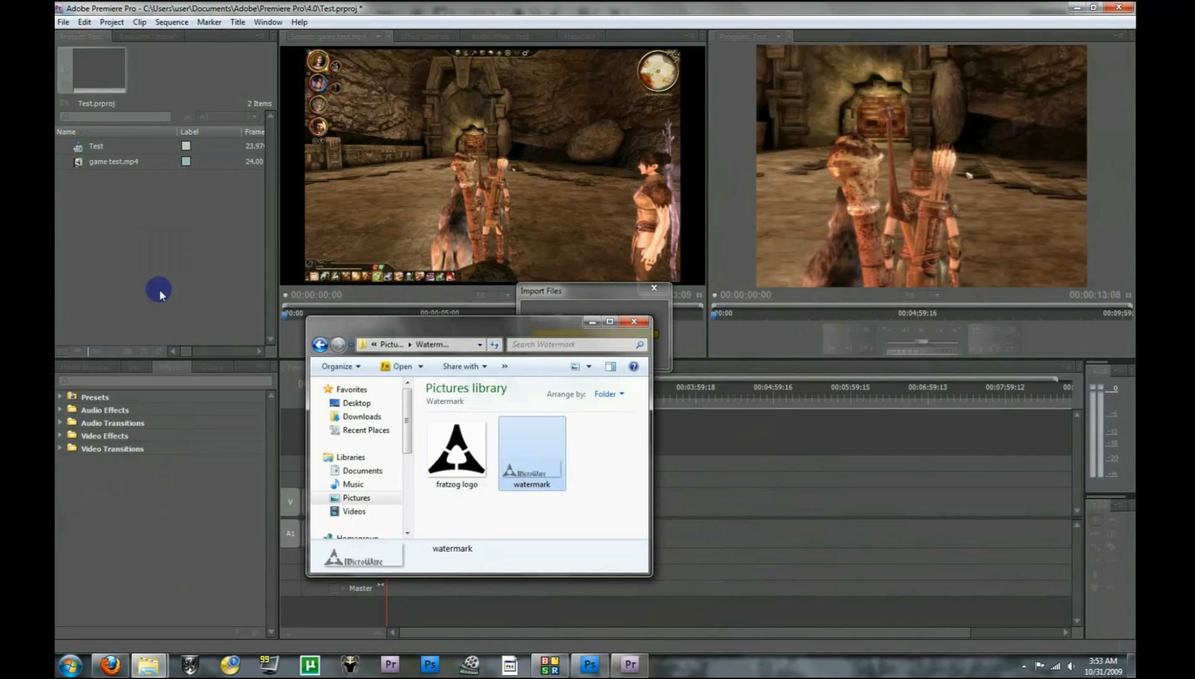
left_click(589, 326)
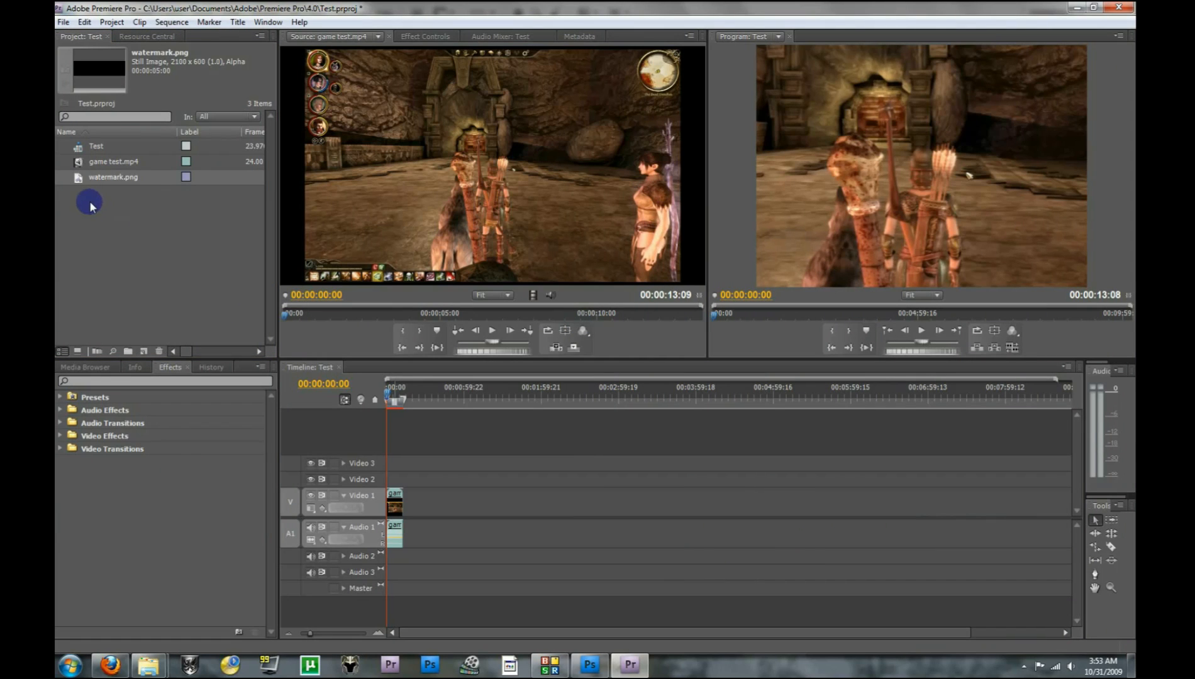
Step: Preview watermark.png as the source, place it on Video 2 at the sequence start, and extend it to the game clip's end
left_click(81, 179)
left_click_drag(117, 199, 470, 187)
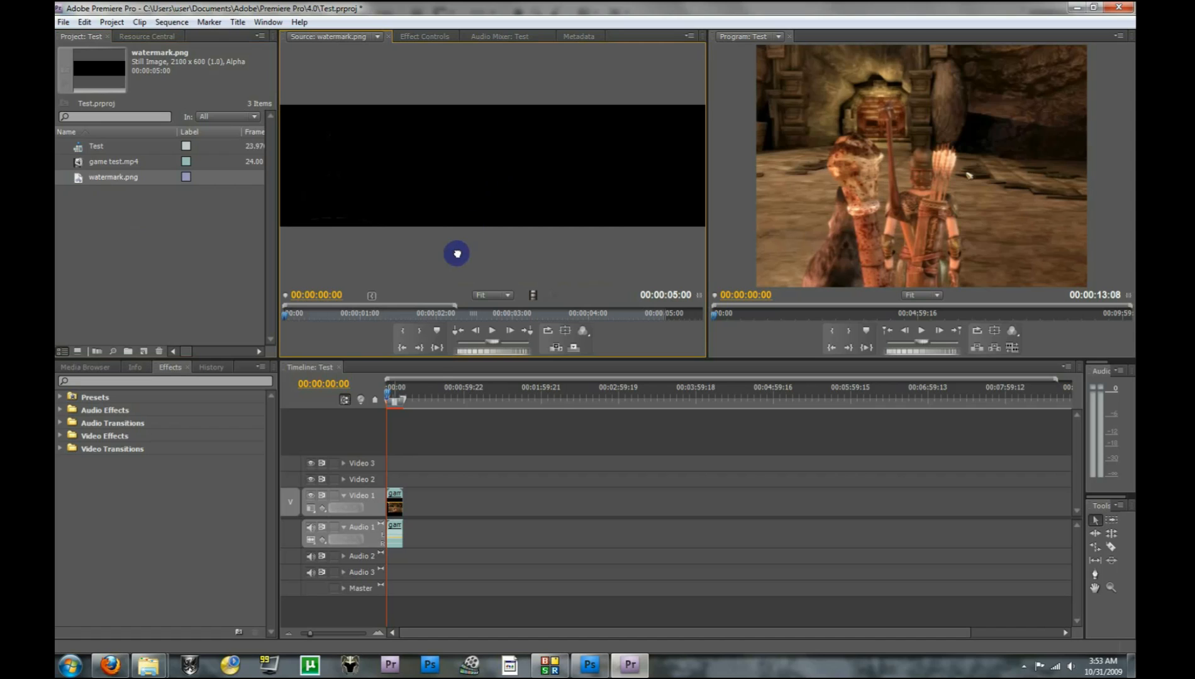
left_click_drag(457, 253, 393, 483)
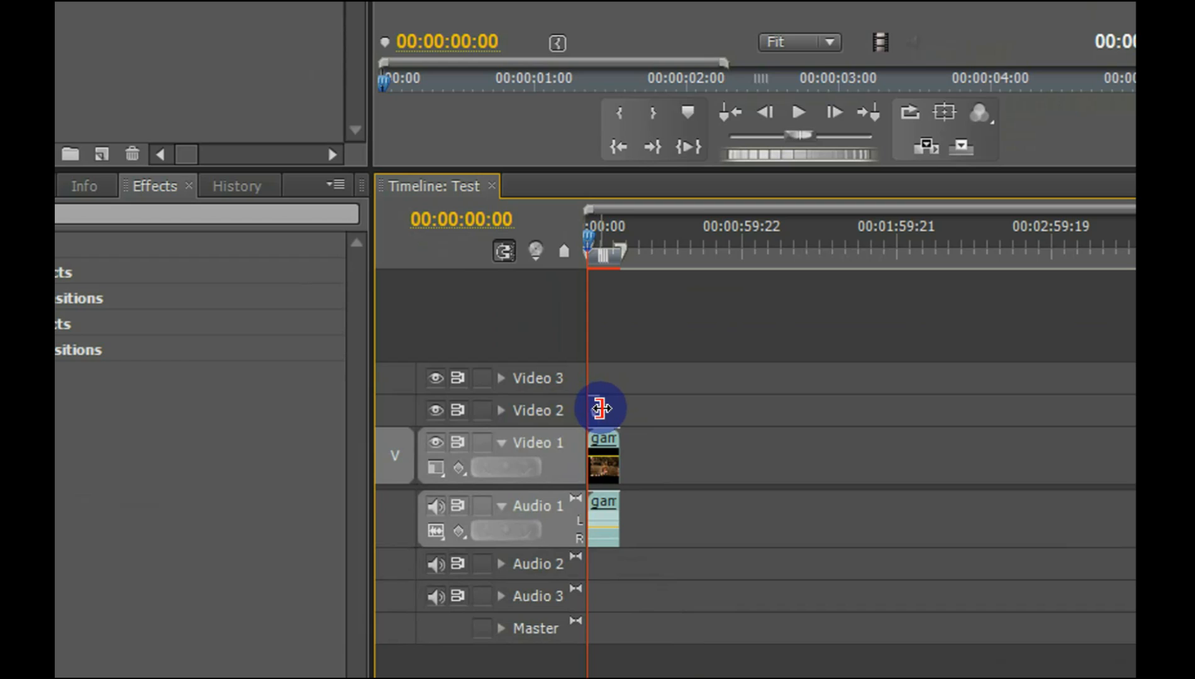
left_click_drag(601, 409, 620, 405)
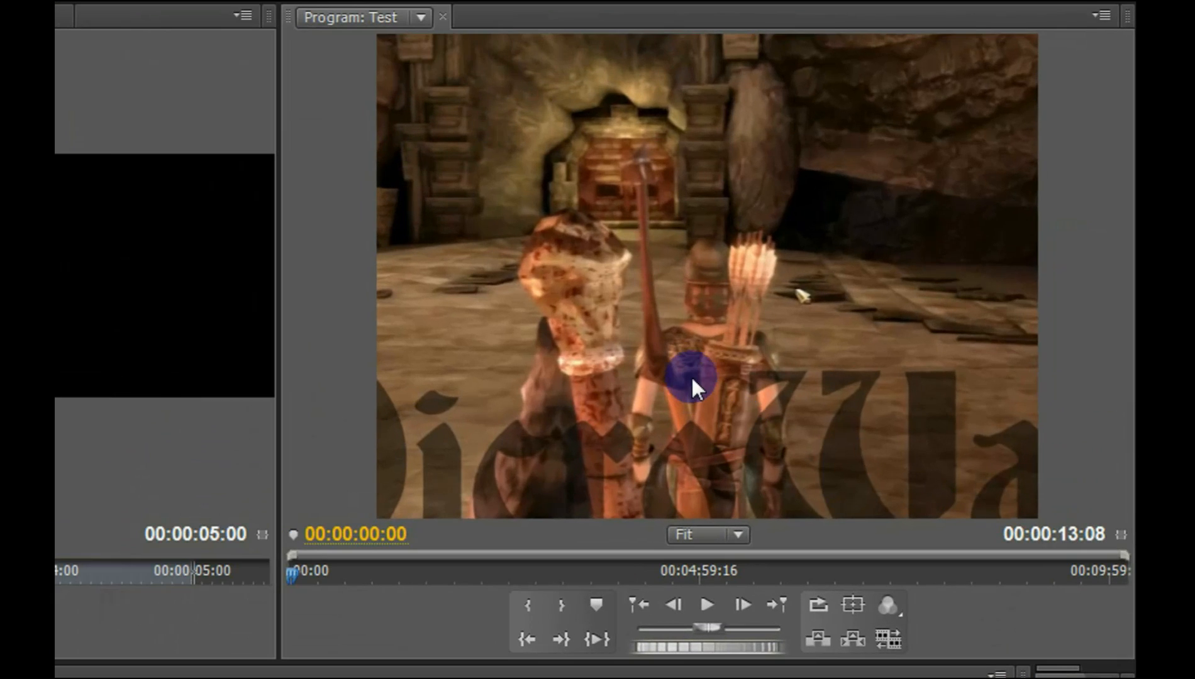
Step: Scale the watermark down in the program preview and position it at the bottom centre of the video frame
left_click(827, 250)
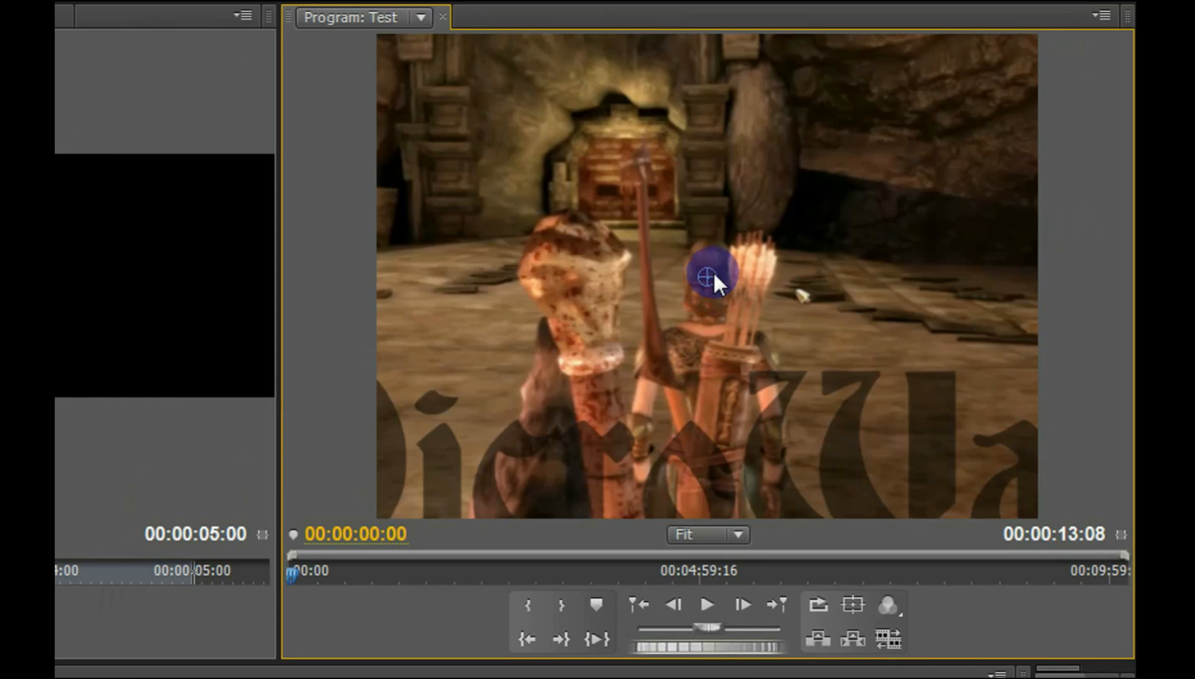
left_click_drag(713, 281, 681, 350)
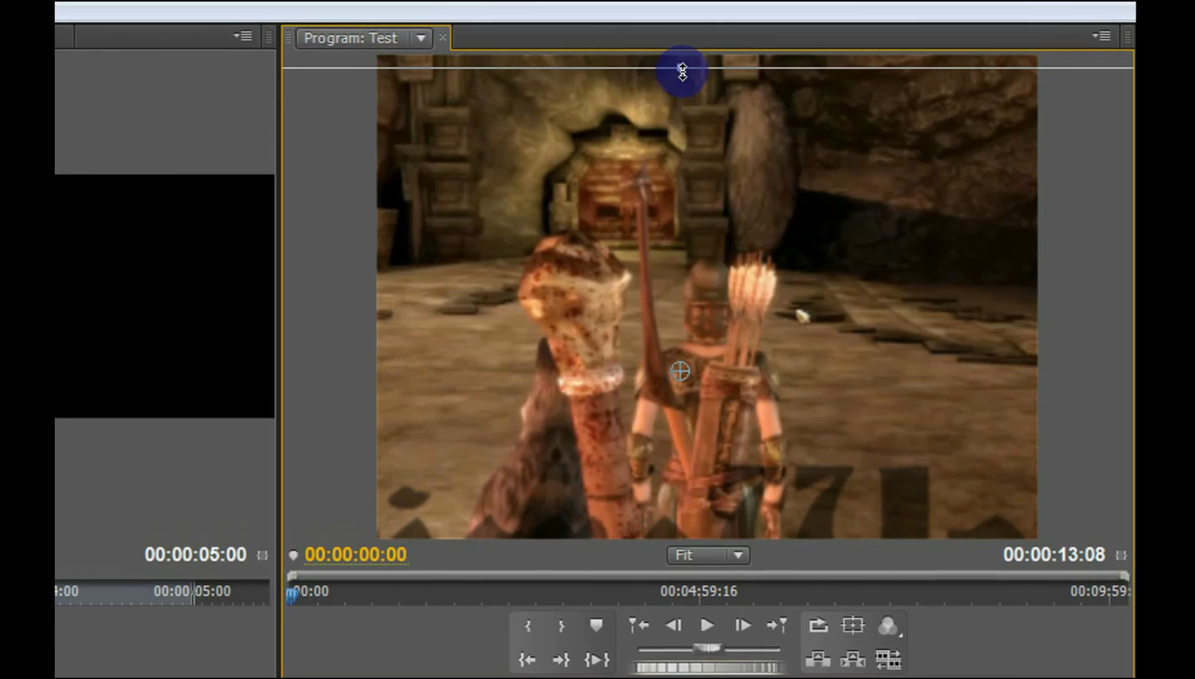
left_click_drag(683, 74, 694, 528)
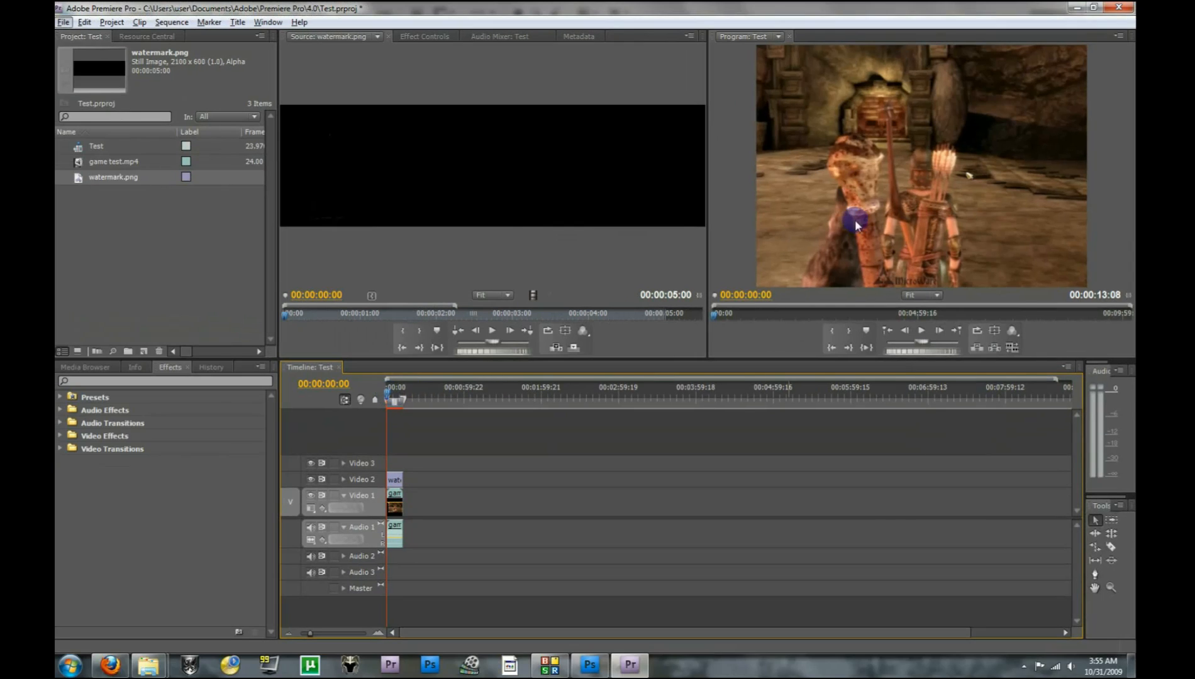
Step: Scrub through the sequence to check the watermark over the footage, and return the playhead to 00:00:00:00
left_click_drag(388, 398, 399, 401)
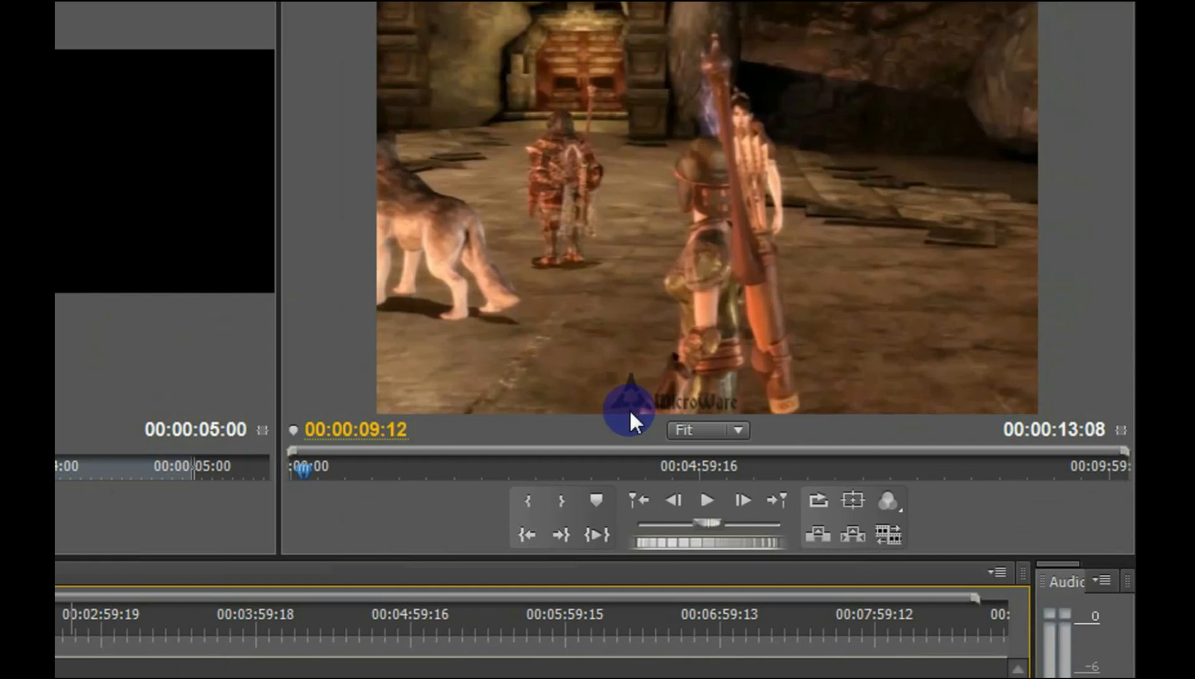
left_click_drag(320, 466, 283, 477)
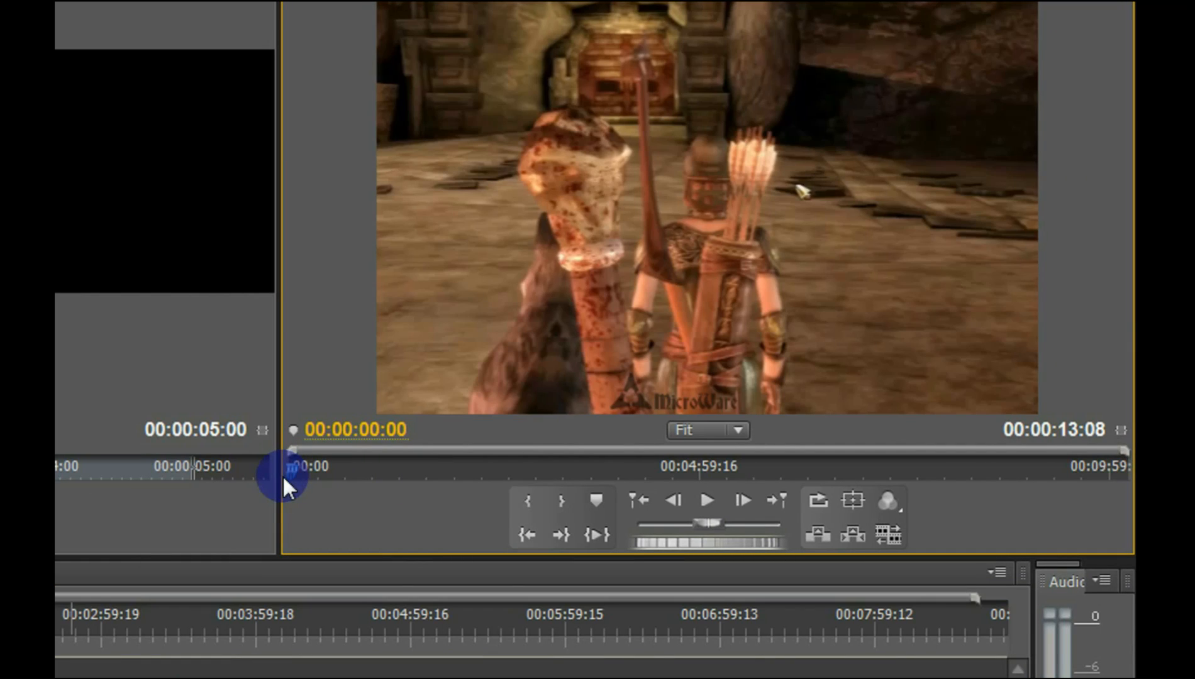